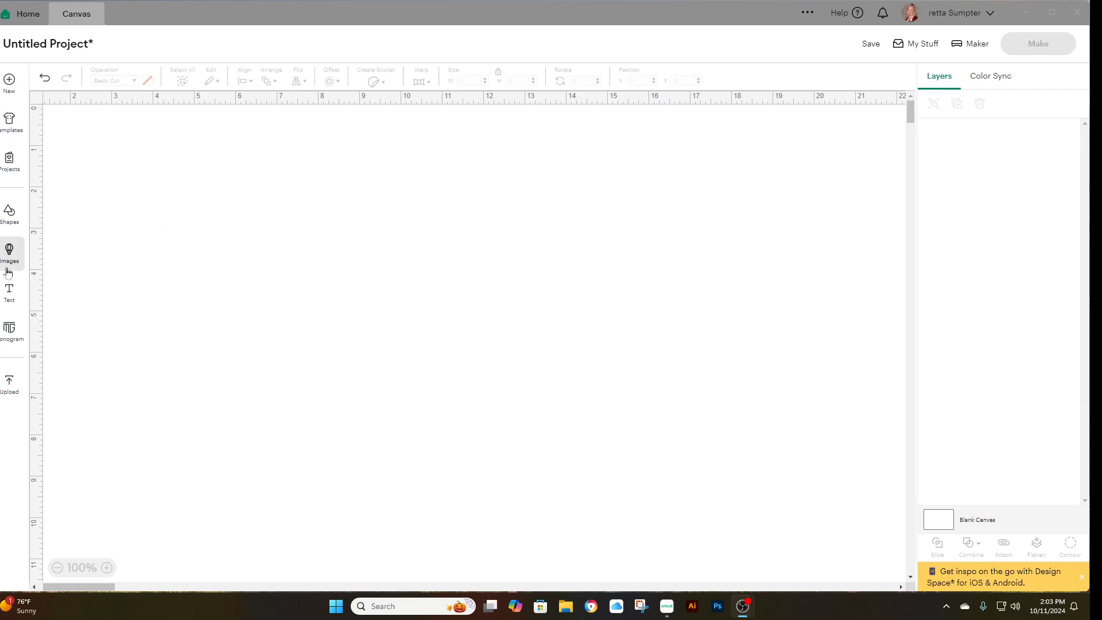
Add an oval shape to the canvas and move it to about X 9.24, Y 5.03
{"action": "left_click", "coordinate": [9, 213]}
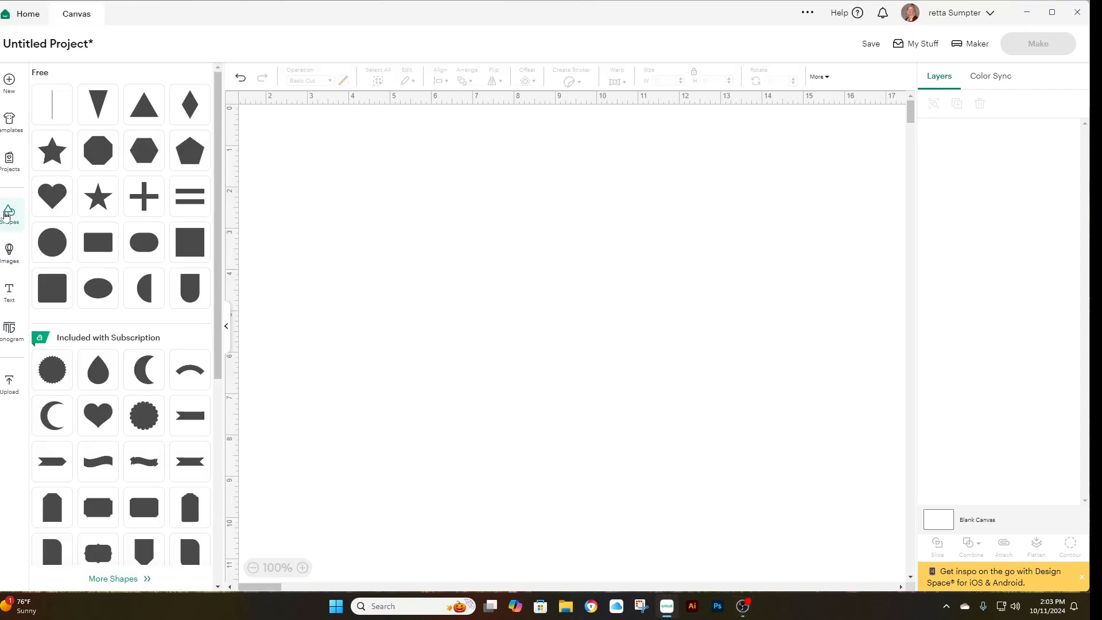
{"action": "left_click", "coordinate": [97, 288]}
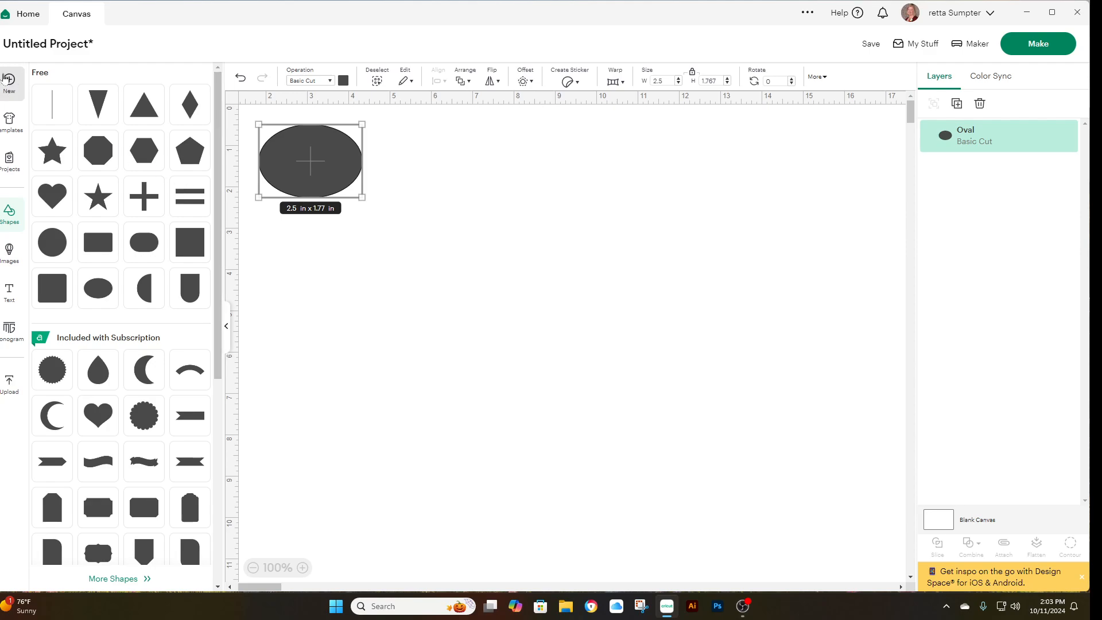
{"action": "left_click", "coordinate": [9, 214]}
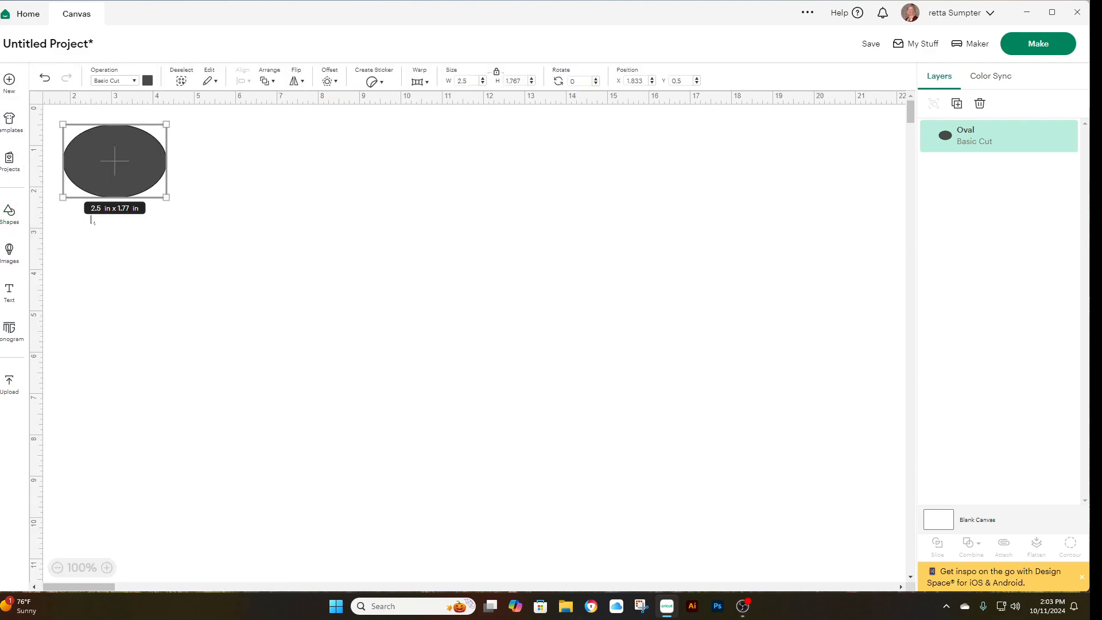
{"action": "left_click_drag", "start_coordinate": [140, 172], "coordinate": [447, 359]}
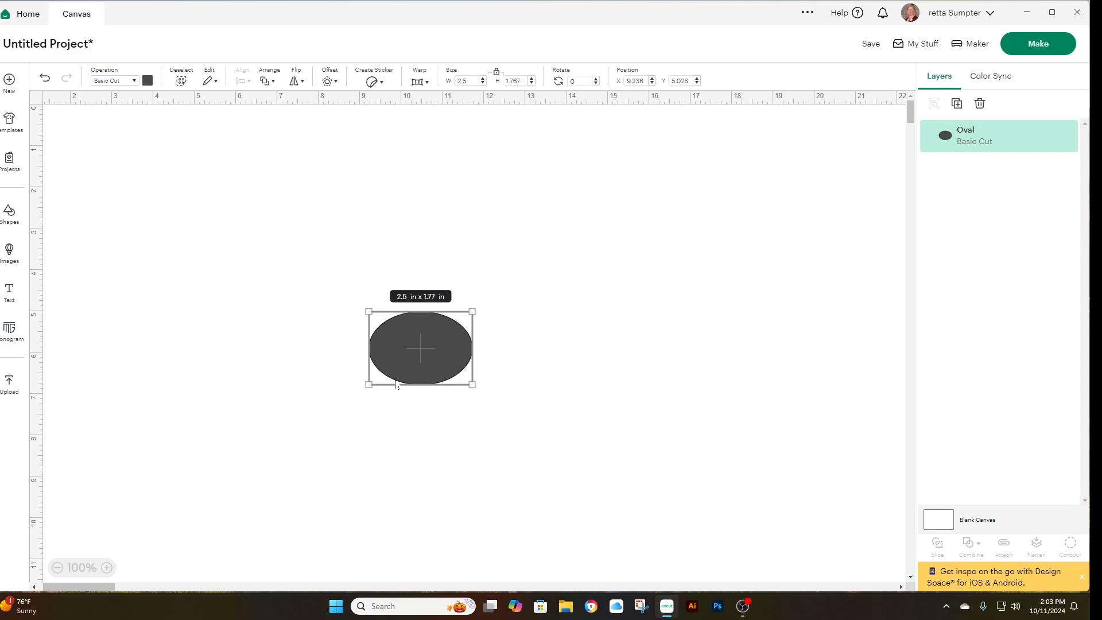
Unlock the oval's proportions and resize it to 4 in wide by 5.25 in high
{"action": "left_click", "coordinate": [496, 72]}
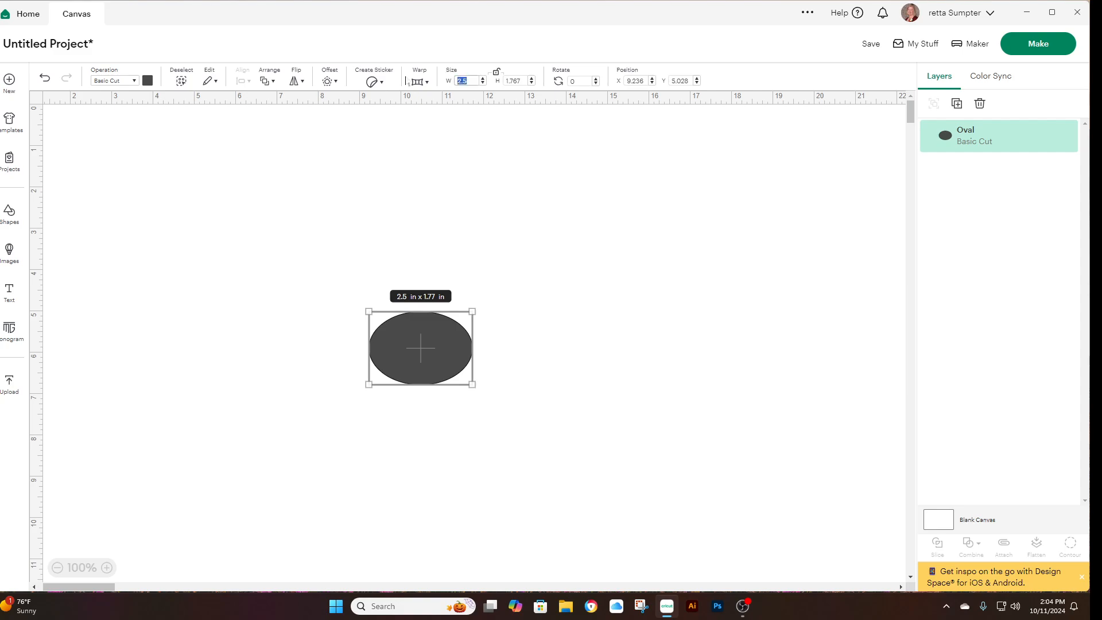
{"action": "left_click_drag", "start_coordinate": [475, 80], "coordinate": [405, 75]}
{"action": "type", "text": "4"}
{"action": "key", "text": "Tab"}
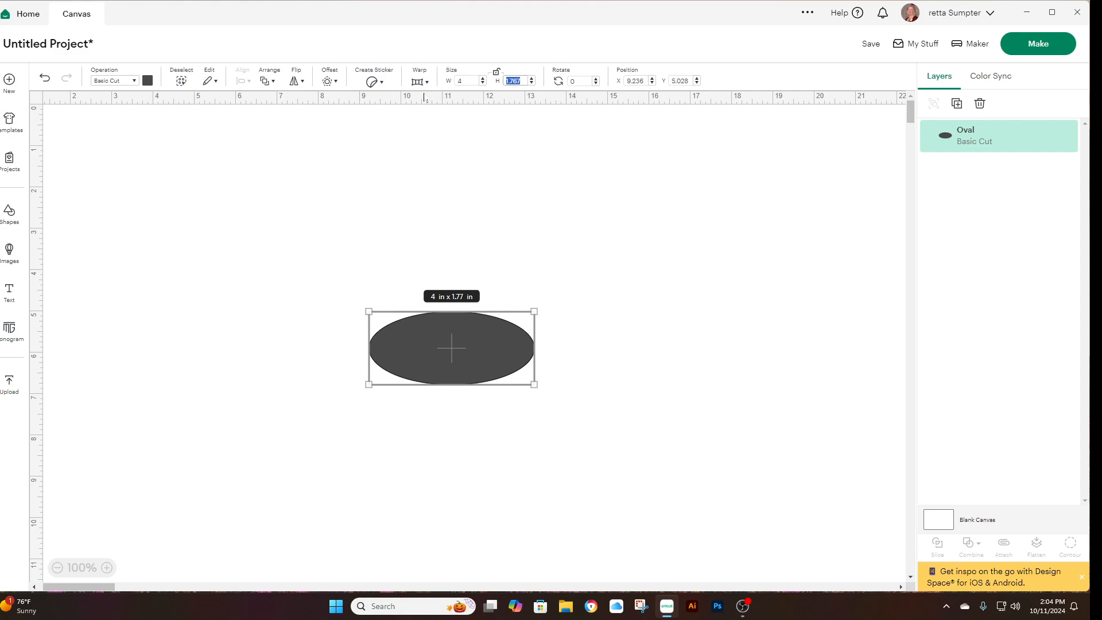
{"action": "type", "text": "5.25"}
{"action": "right_click", "coordinate": [438, 152]}
{"action": "left_click", "coordinate": [770, 298]}
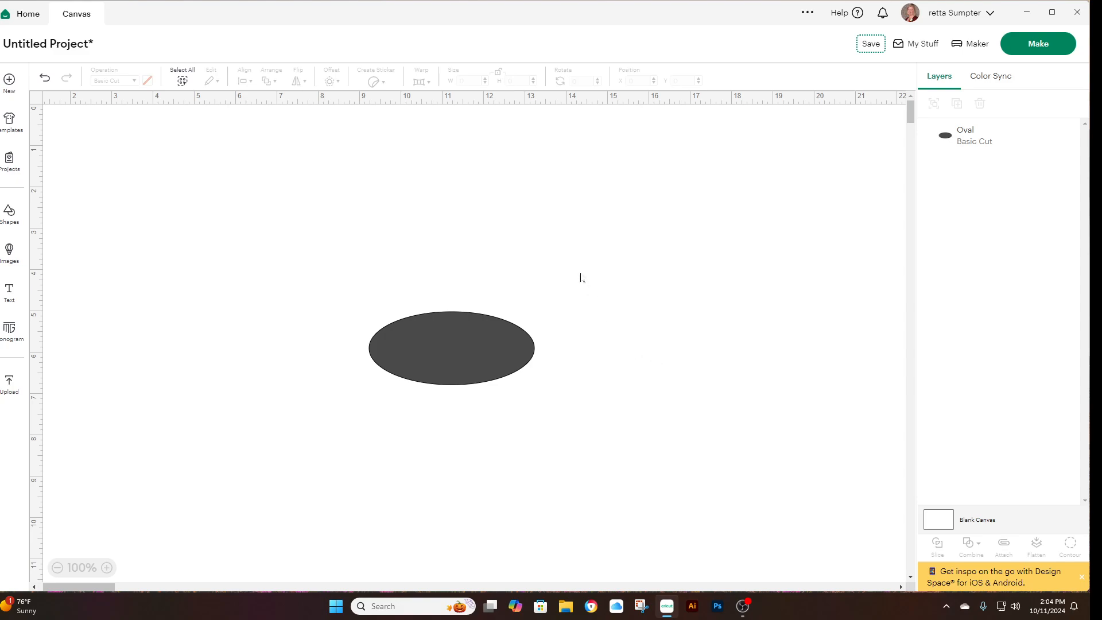
{"action": "left_click", "coordinate": [453, 330]}
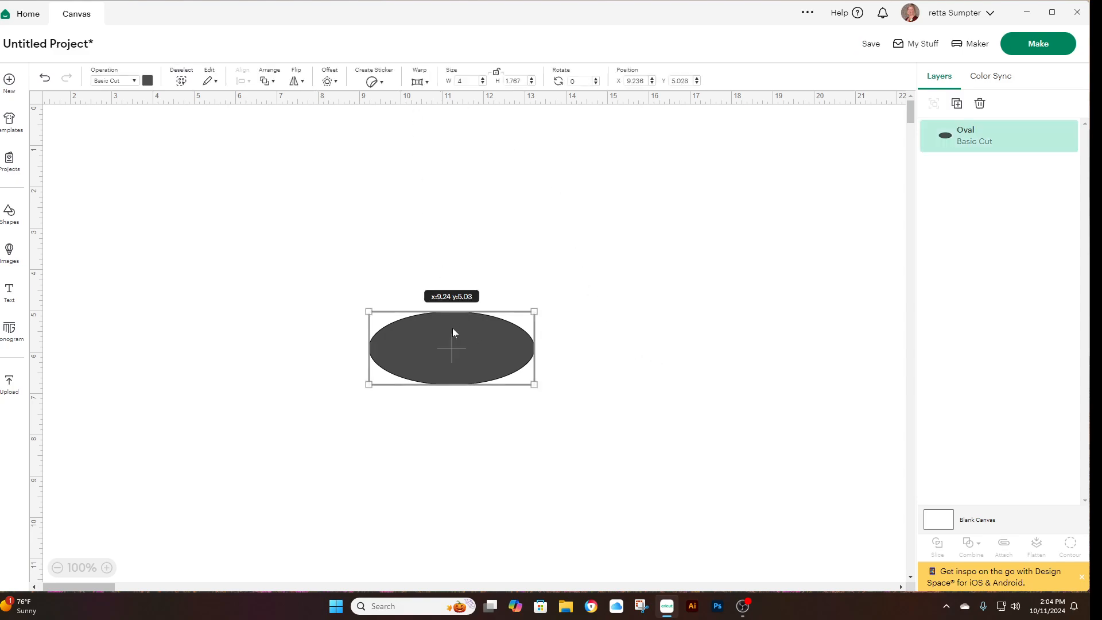
{"action": "left_click", "coordinate": [512, 80]}
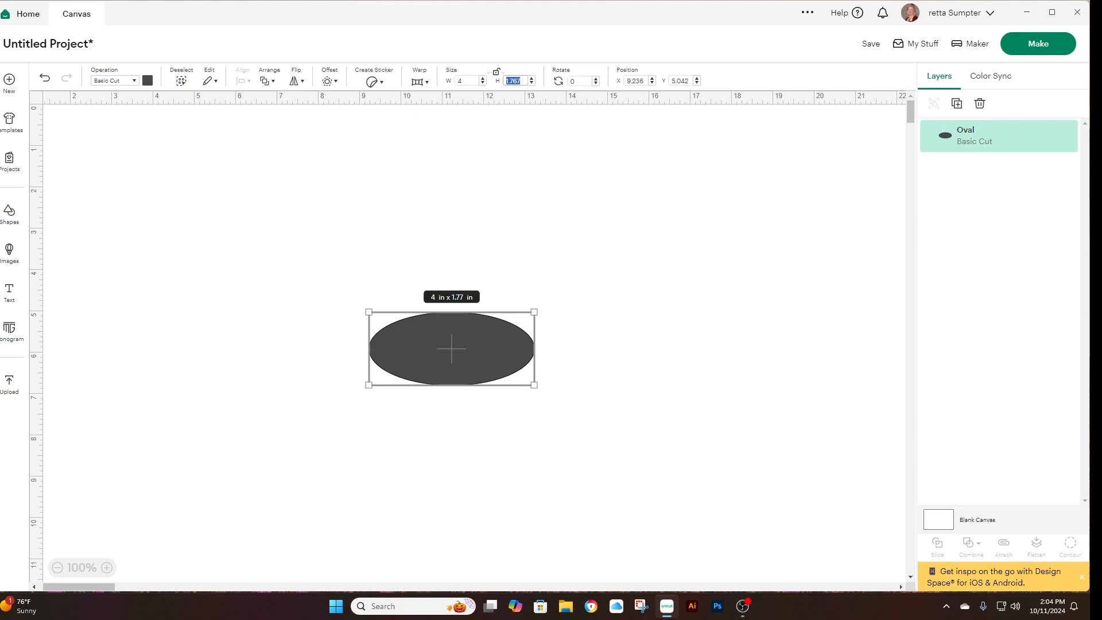
{"action": "type", "text": "5.25"}
{"action": "key", "text": "Tab"}
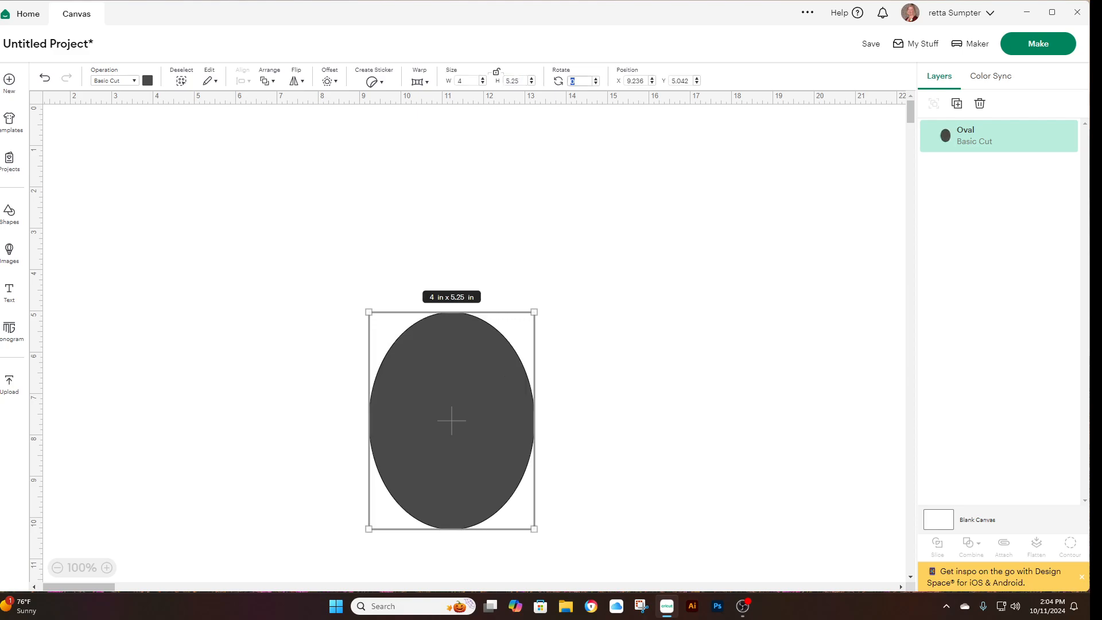
Move the oval to about X 3.86, Y 1.96 and change its material color to light blue
{"action": "left_click_drag", "start_coordinate": [479, 383], "coordinate": [256, 255]}
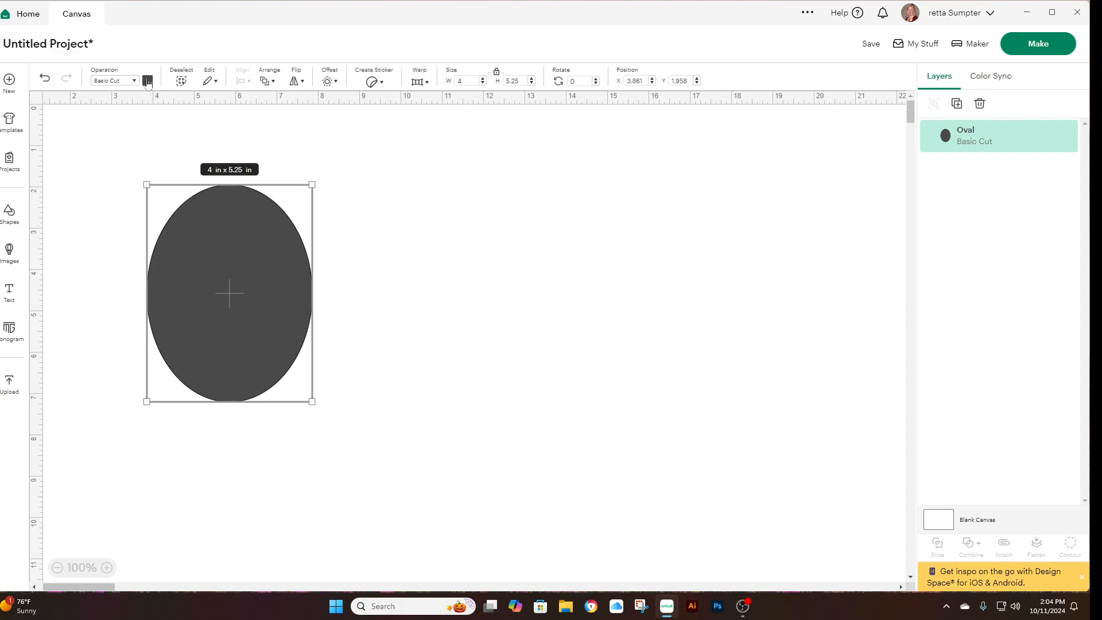
{"action": "left_click", "coordinate": [147, 80]}
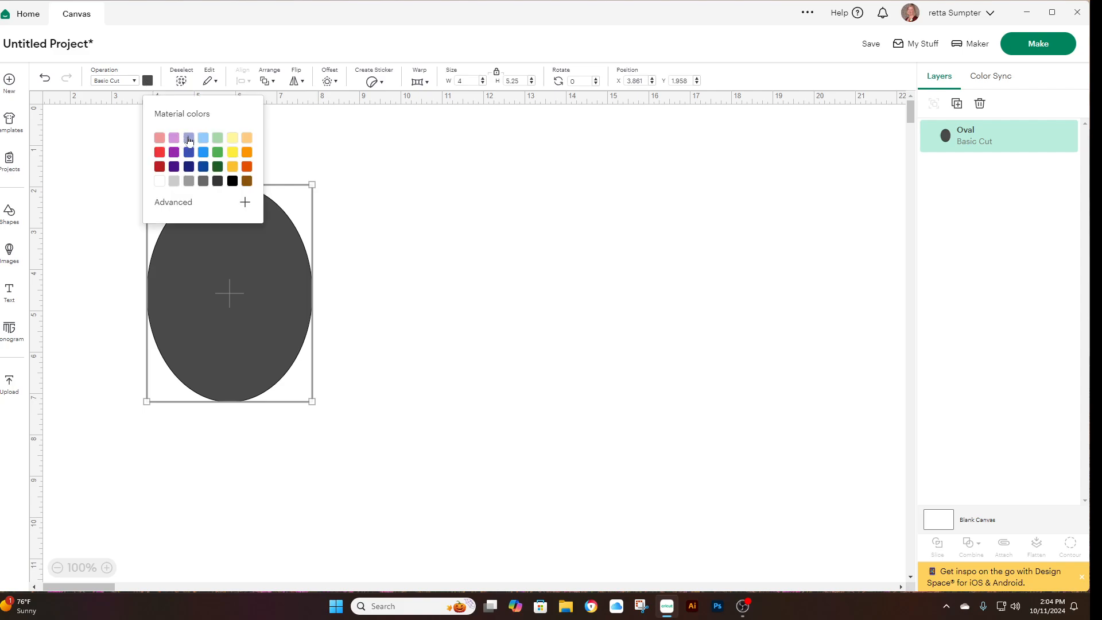
{"action": "left_click", "coordinate": [203, 139]}
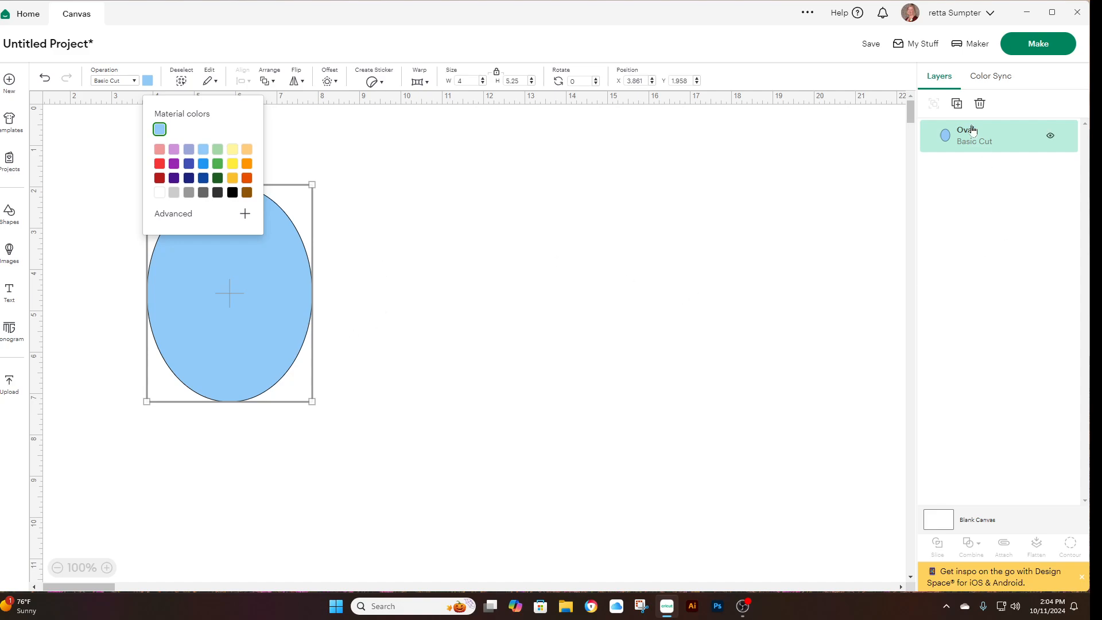
Duplicate the blue oval twice, placing one copy right beside the original and the other at about X 14.8, Y 2.2
{"action": "left_click", "coordinate": [957, 104]}
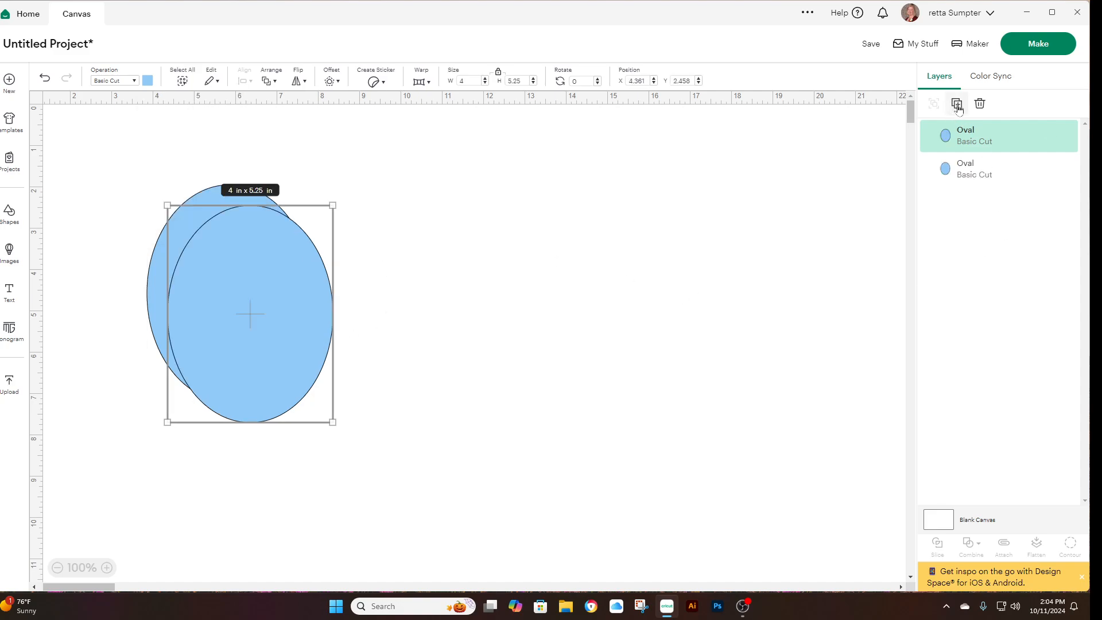
{"action": "left_click", "coordinate": [957, 104]}
{"action": "left_click_drag", "start_coordinate": [281, 350], "coordinate": [692, 322]}
{"action": "left_click_drag", "start_coordinate": [281, 326], "coordinate": [436, 313]}
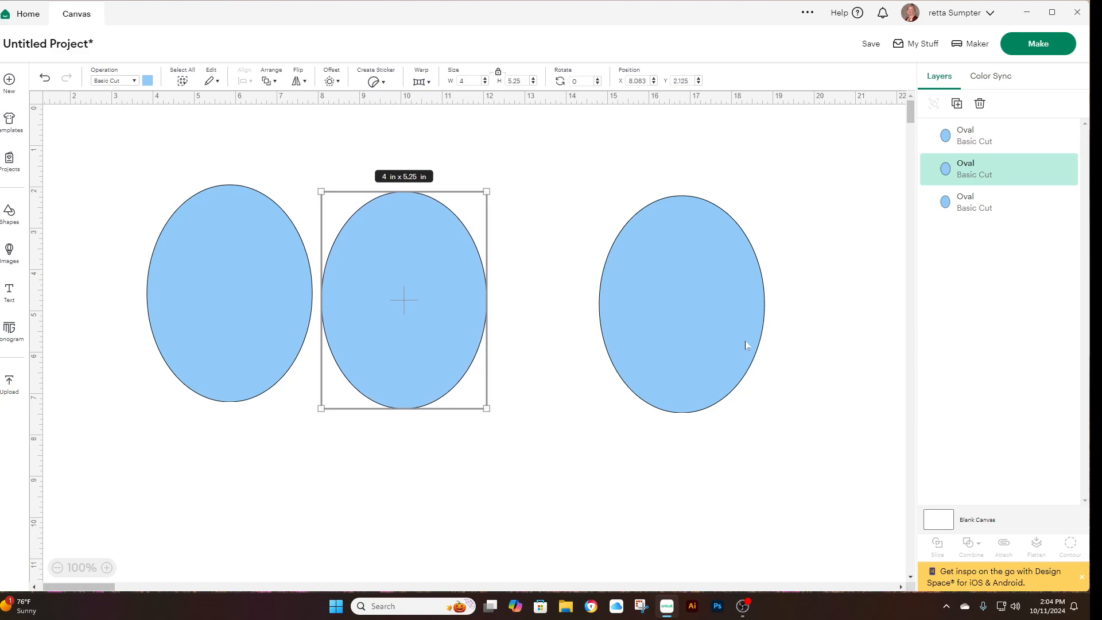
Change the material color of the separate oval at about X 14.8 to light periwinkle
{"action": "left_click", "coordinate": [718, 319]}
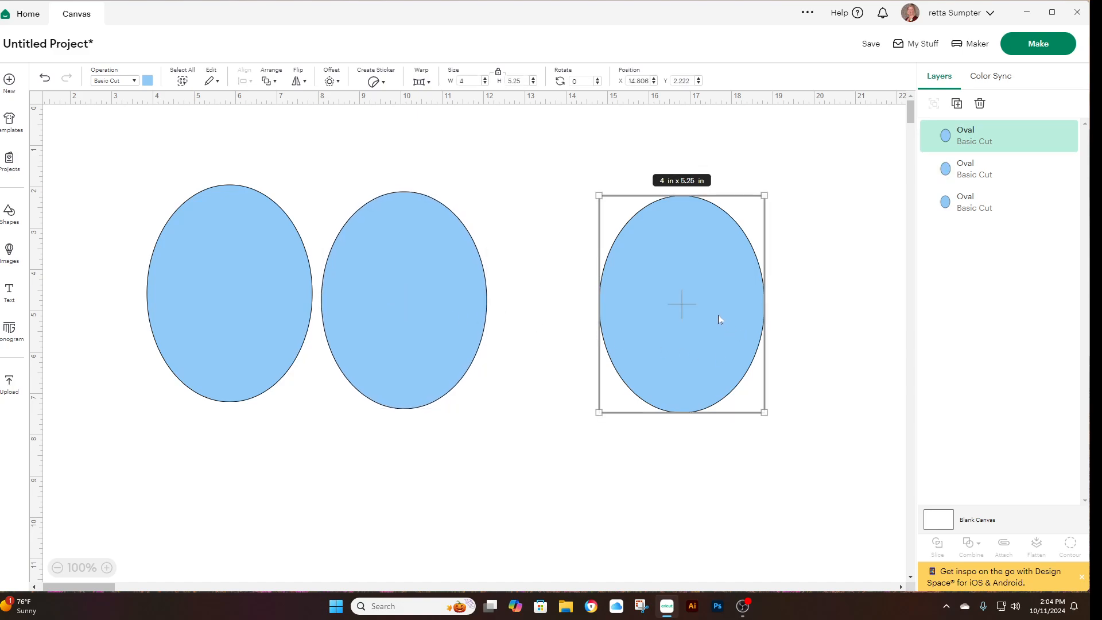
{"action": "left_click", "coordinate": [148, 81]}
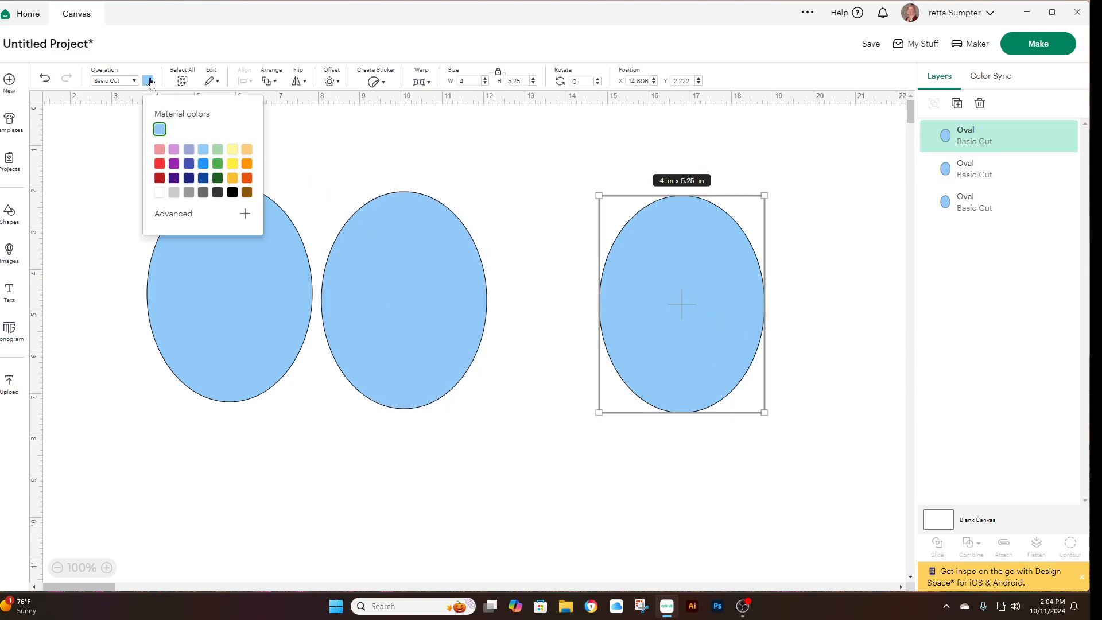
{"action": "left_click", "coordinate": [185, 150]}
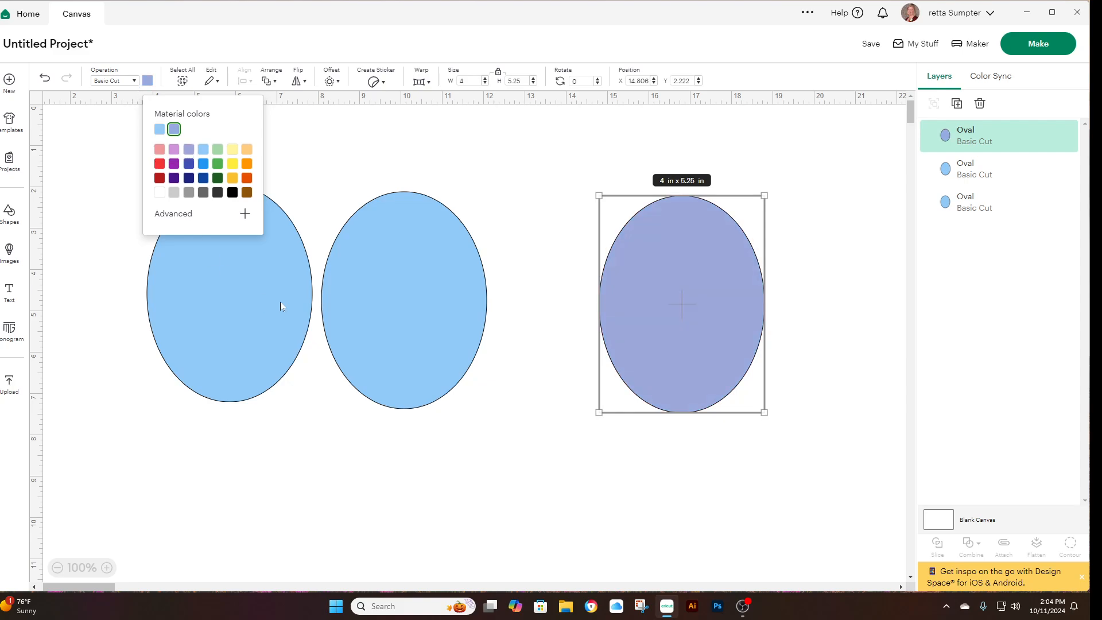
{"action": "left_click", "coordinate": [446, 147]}
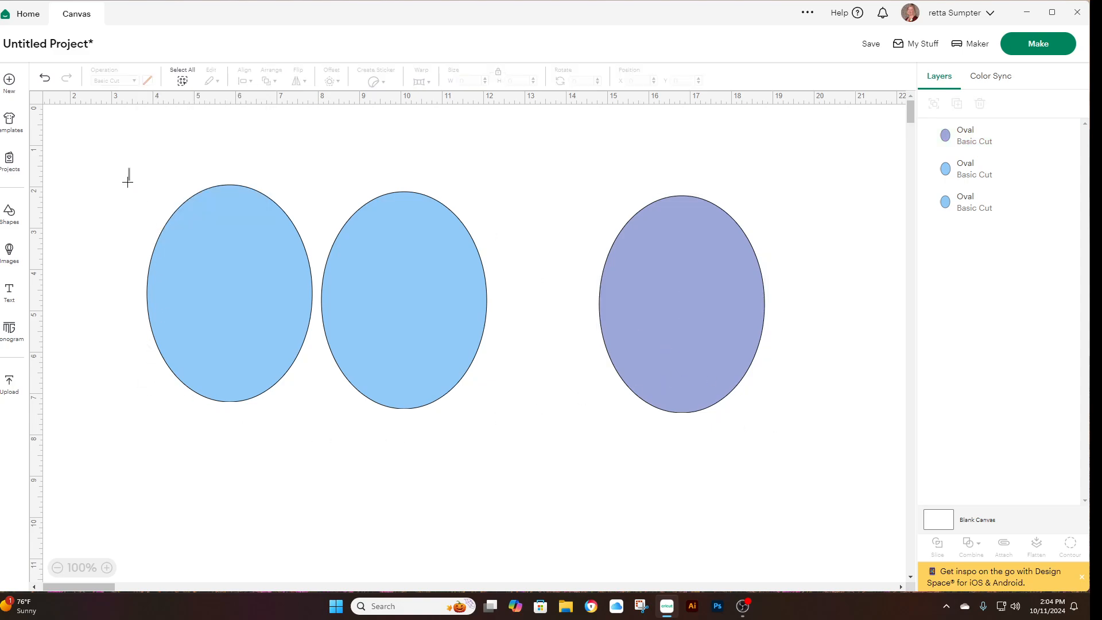
Align the two neighboring blue ovals with Align Top
{"action": "left_click_drag", "start_coordinate": [128, 167], "coordinate": [531, 450]}
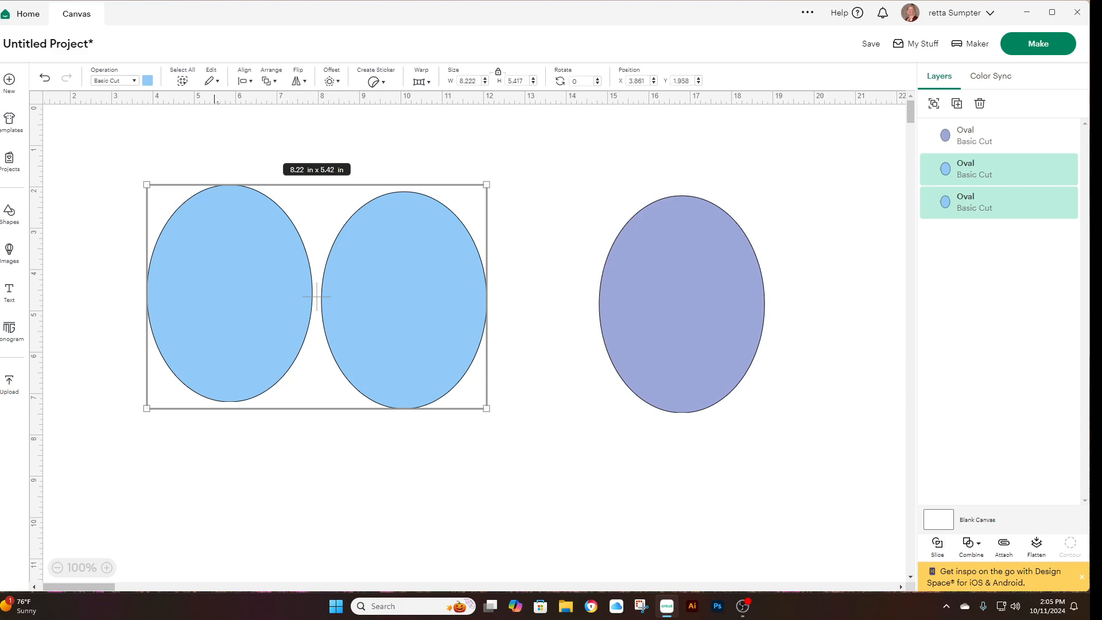
{"action": "left_click", "coordinate": [245, 82]}
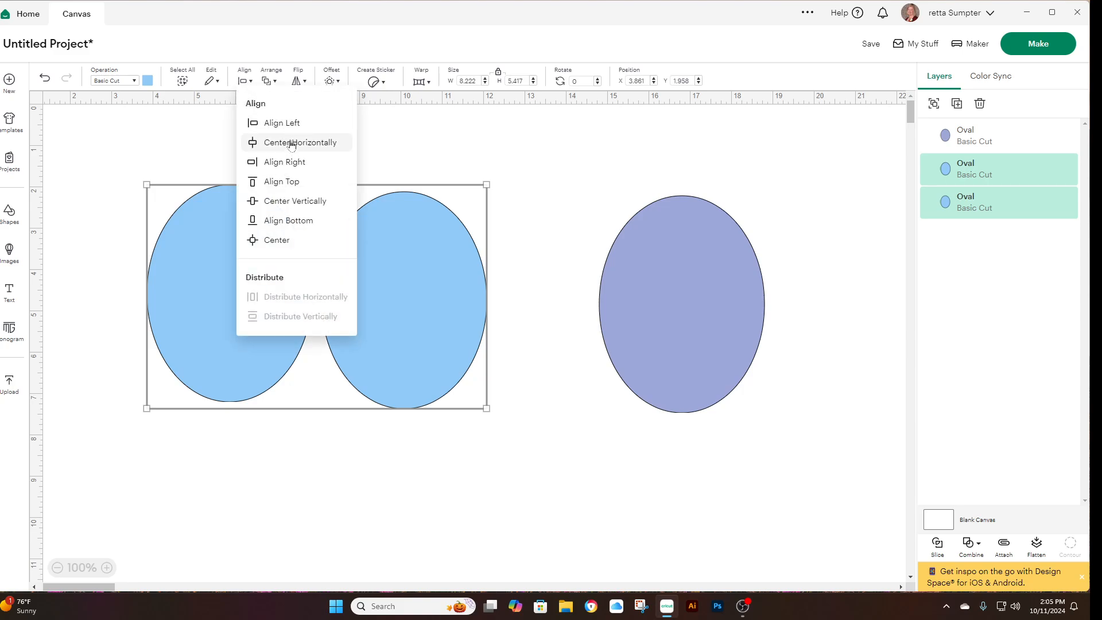
{"action": "left_click", "coordinate": [287, 181]}
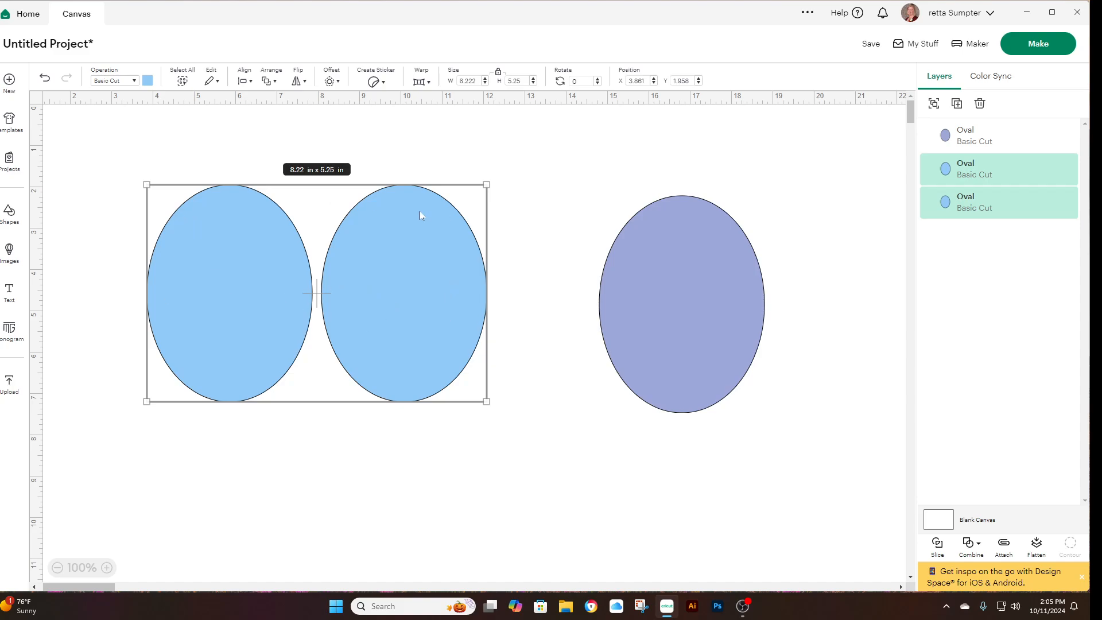
{"action": "left_click", "coordinate": [532, 210]}
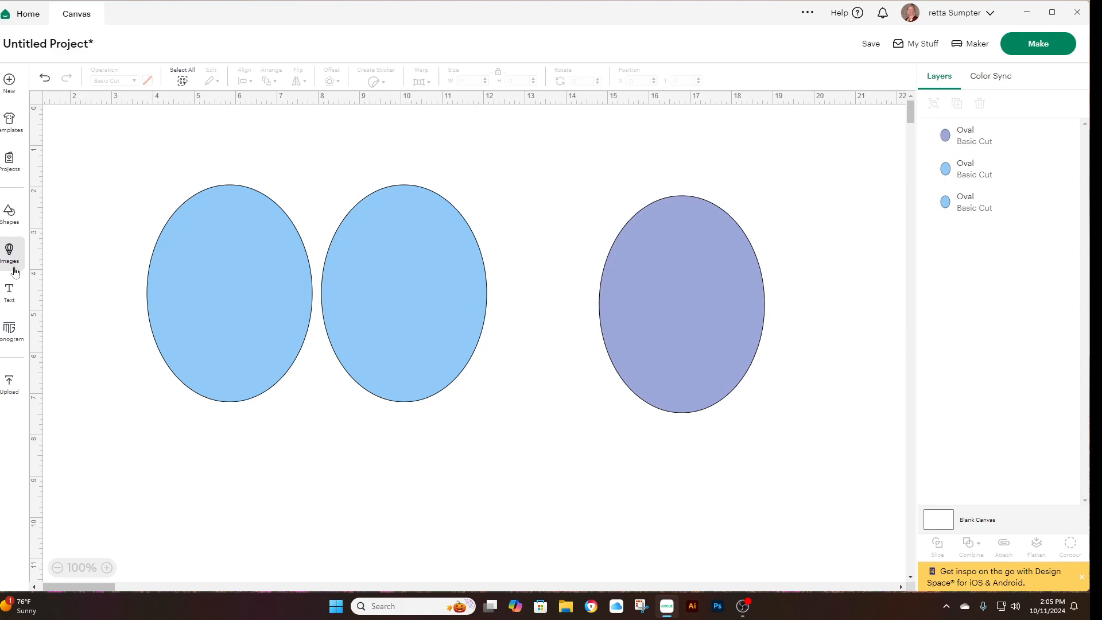
Add a rectangle, stretch it to about 10.2 in wide, and place it across the tops of both blue ovals
{"action": "left_click", "coordinate": [12, 221]}
{"action": "left_click", "coordinate": [98, 241]}
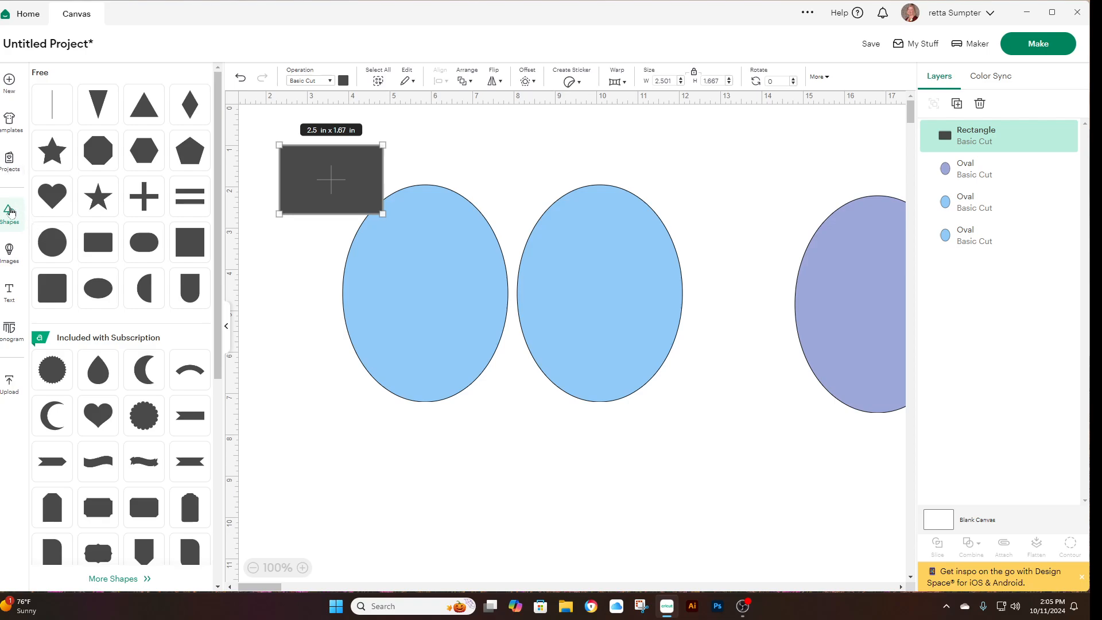
{"action": "left_click", "coordinate": [10, 212]}
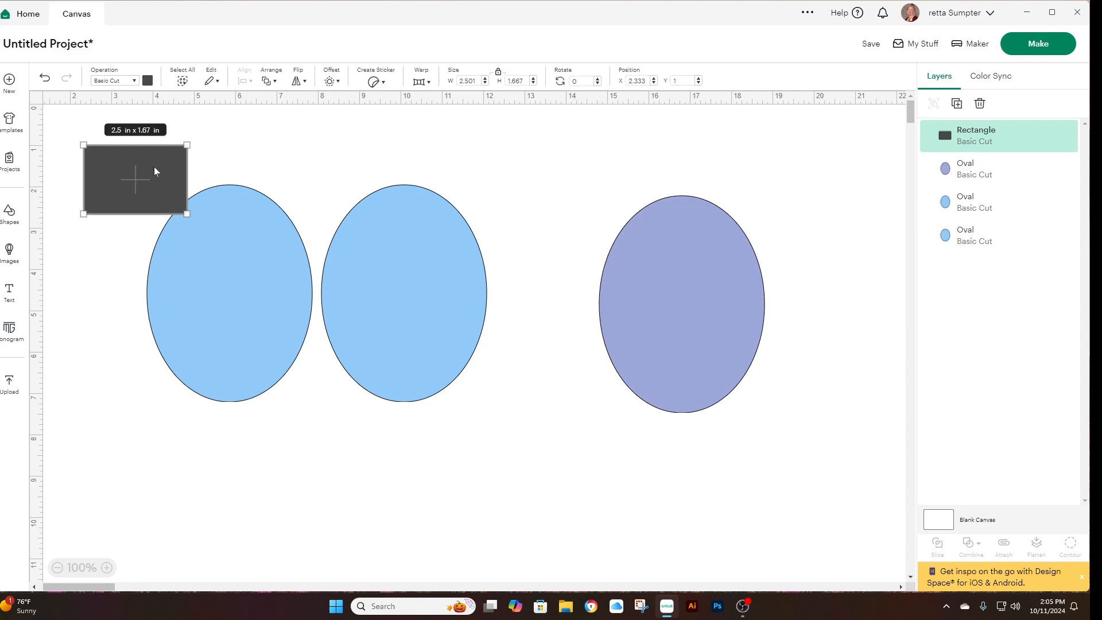
{"action": "left_click_drag", "start_coordinate": [184, 161], "coordinate": [506, 162]}
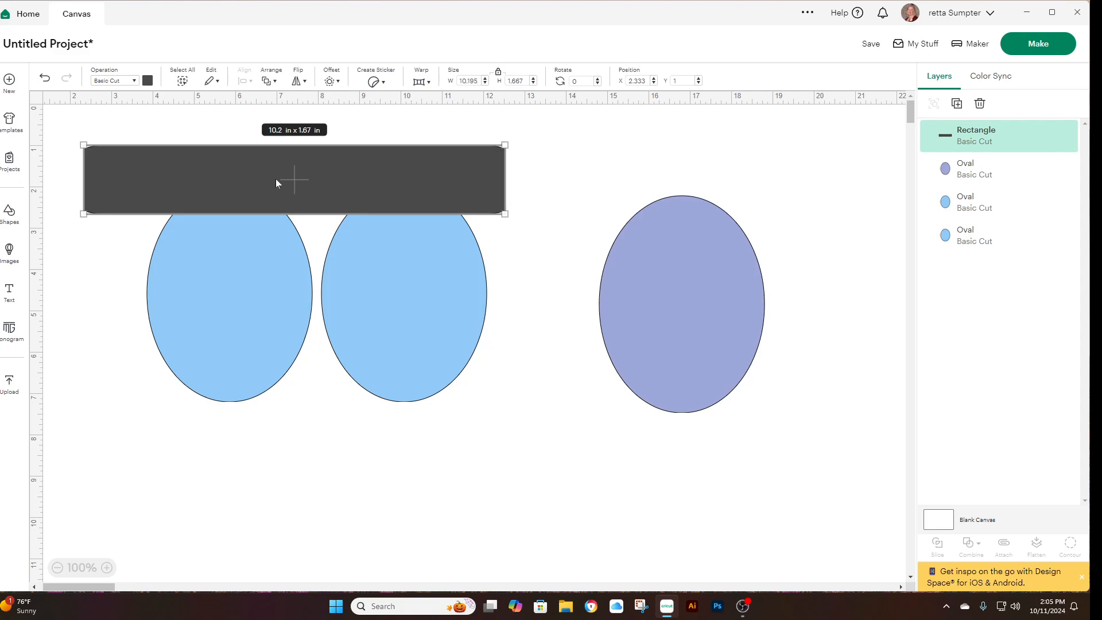
{"action": "left_click_drag", "start_coordinate": [276, 182], "coordinate": [322, 160]}
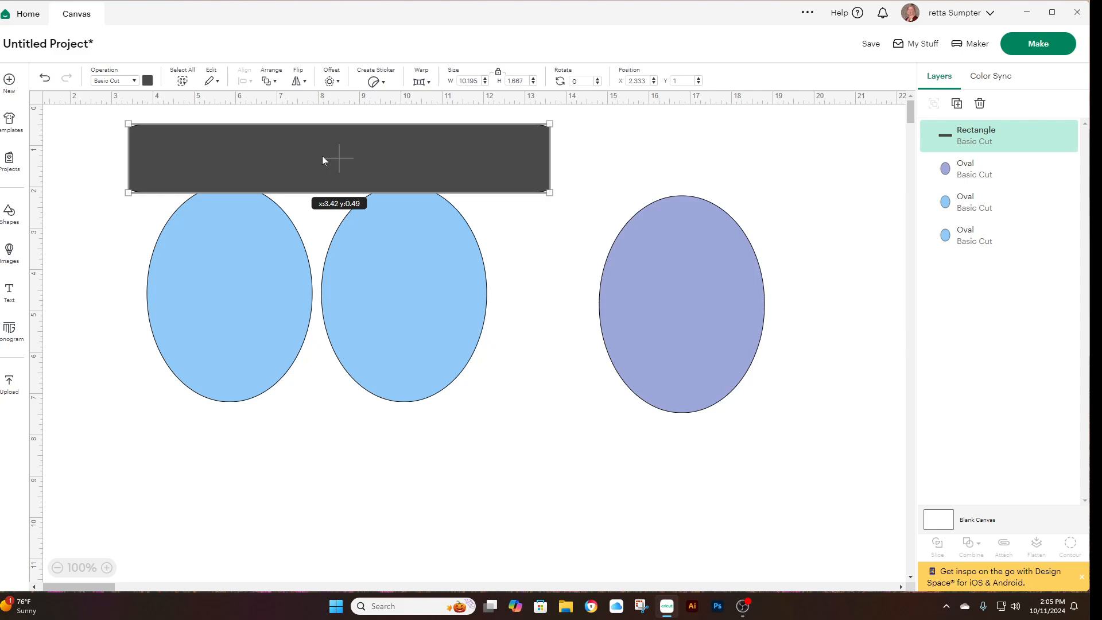
{"action": "left_click_drag", "start_coordinate": [323, 161], "coordinate": [323, 160]}
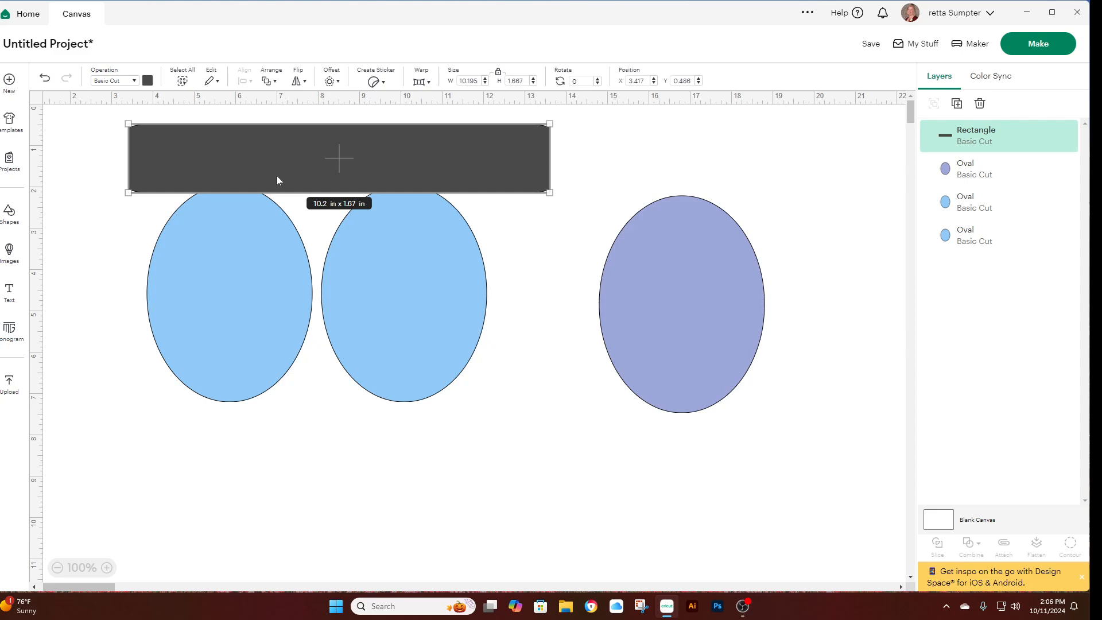
{"action": "left_click_drag", "start_coordinate": [369, 156], "coordinate": [366, 155]}
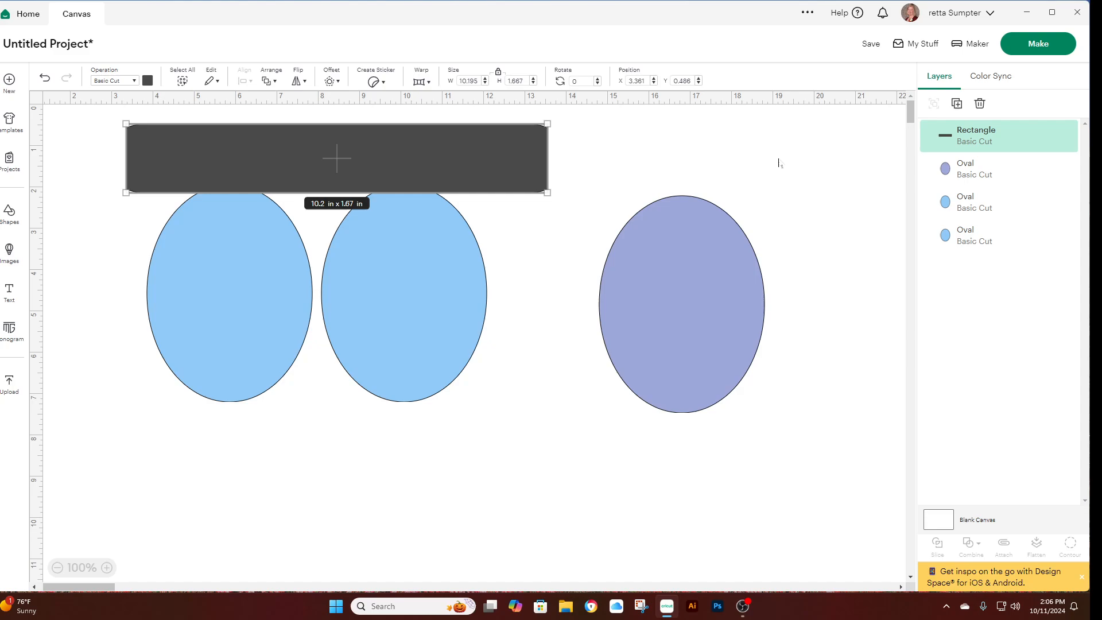
Duplicate the rectangle, lay the copy over the original, and align the two with Align Bottom
{"action": "left_click", "coordinate": [957, 105]}
{"action": "left_click_drag", "start_coordinate": [516, 196], "coordinate": [459, 159]}
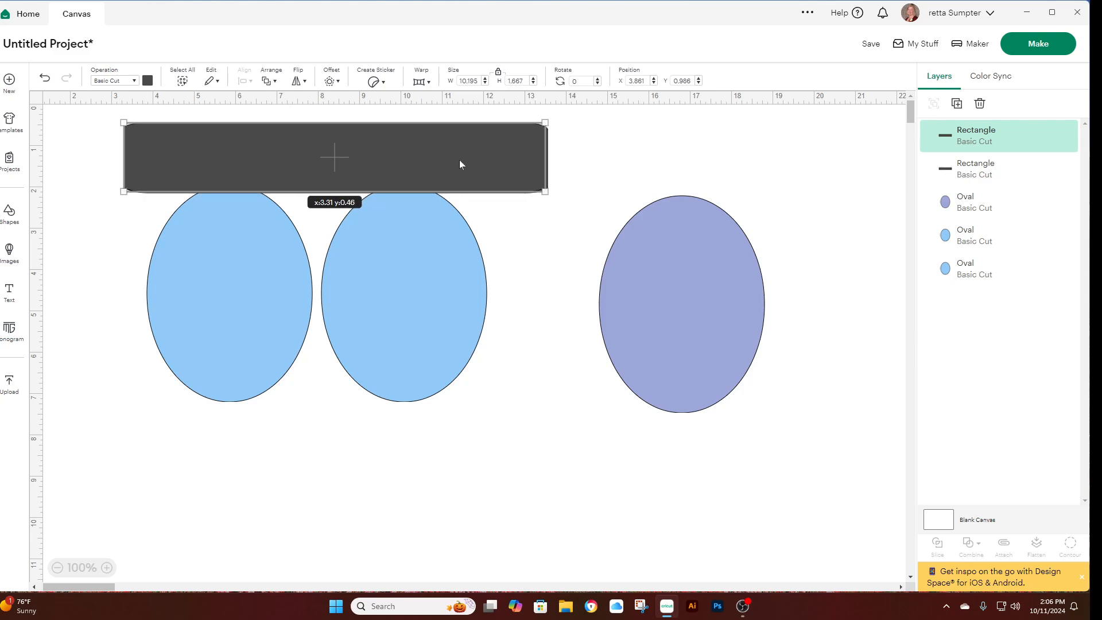
{"action": "left_click", "coordinate": [569, 154]}
{"action": "left_click_drag", "start_coordinate": [569, 153], "coordinate": [487, 149]}
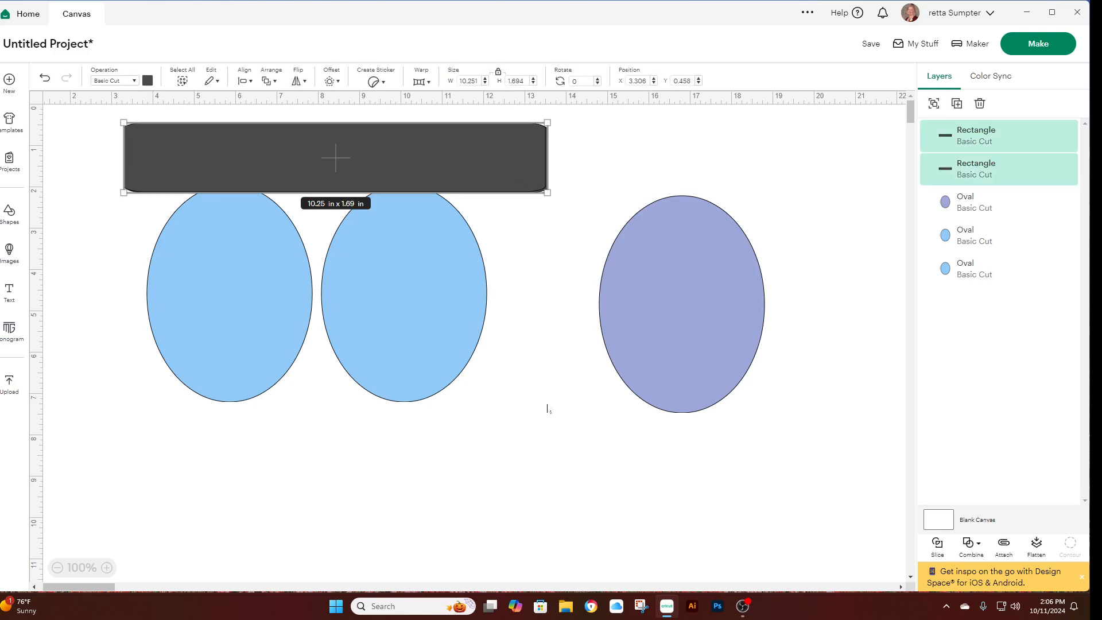
{"action": "left_click", "coordinate": [246, 81]}
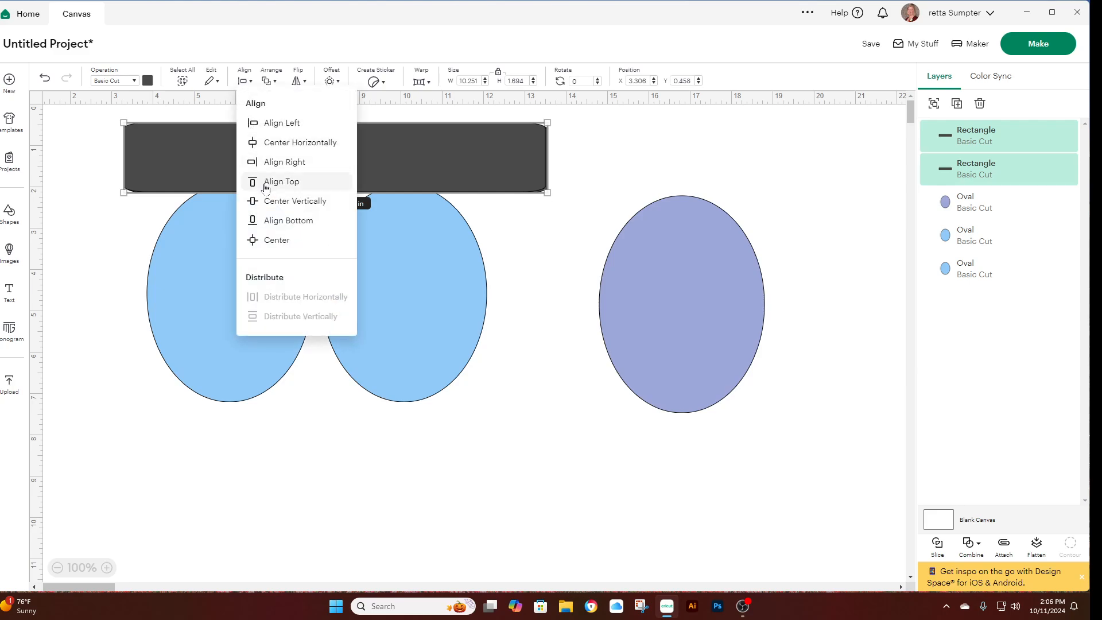
{"action": "left_click", "coordinate": [271, 222]}
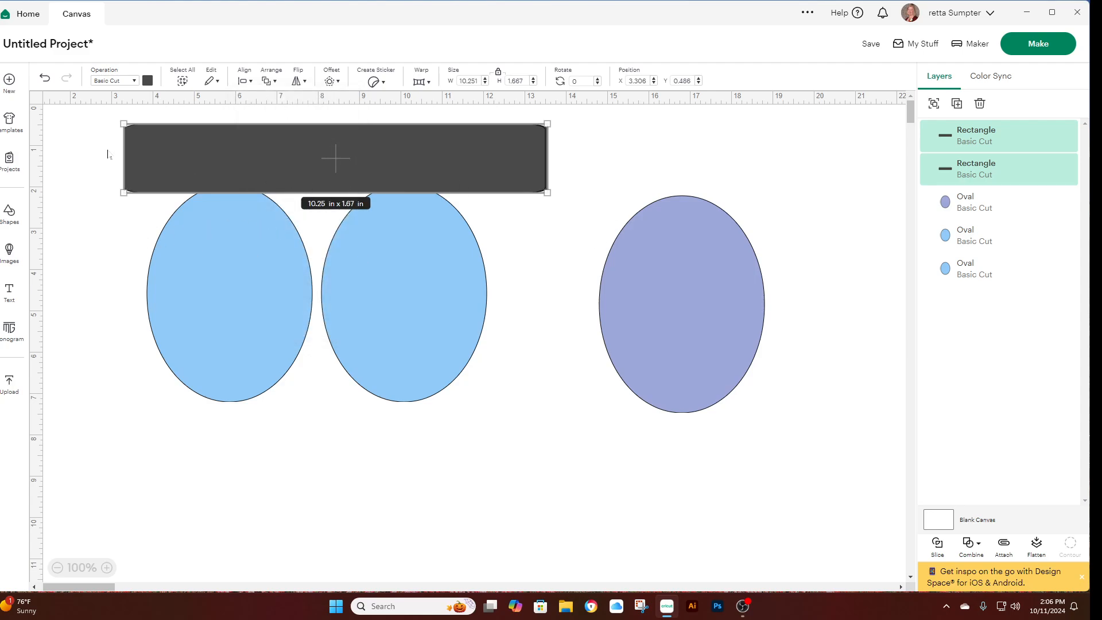
{"action": "left_click", "coordinate": [148, 81]}
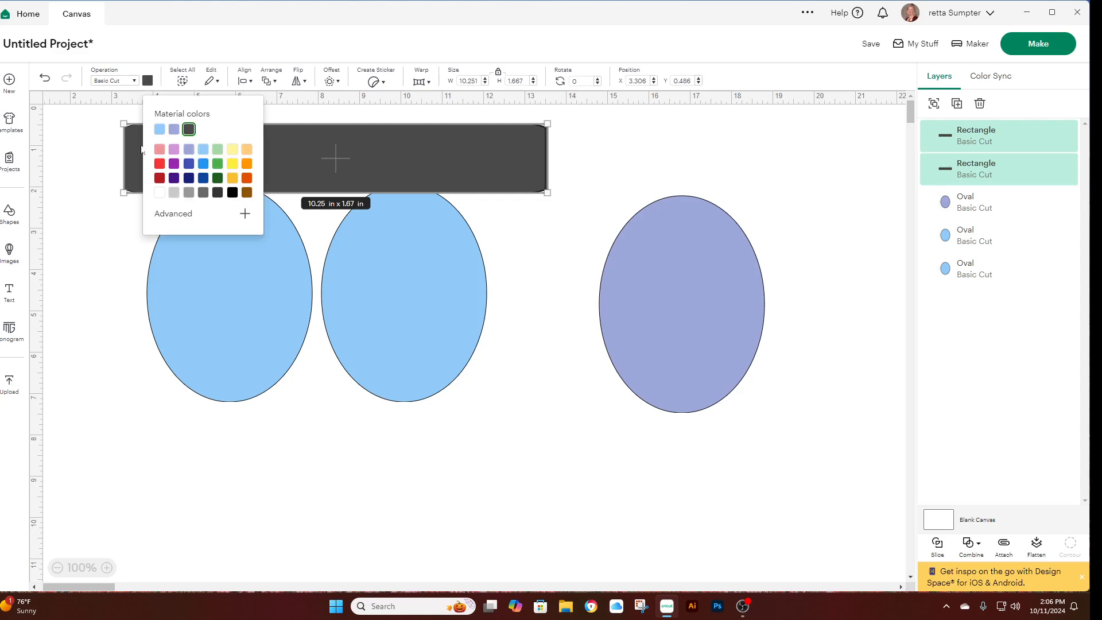
{"action": "left_click", "coordinate": [597, 169]}
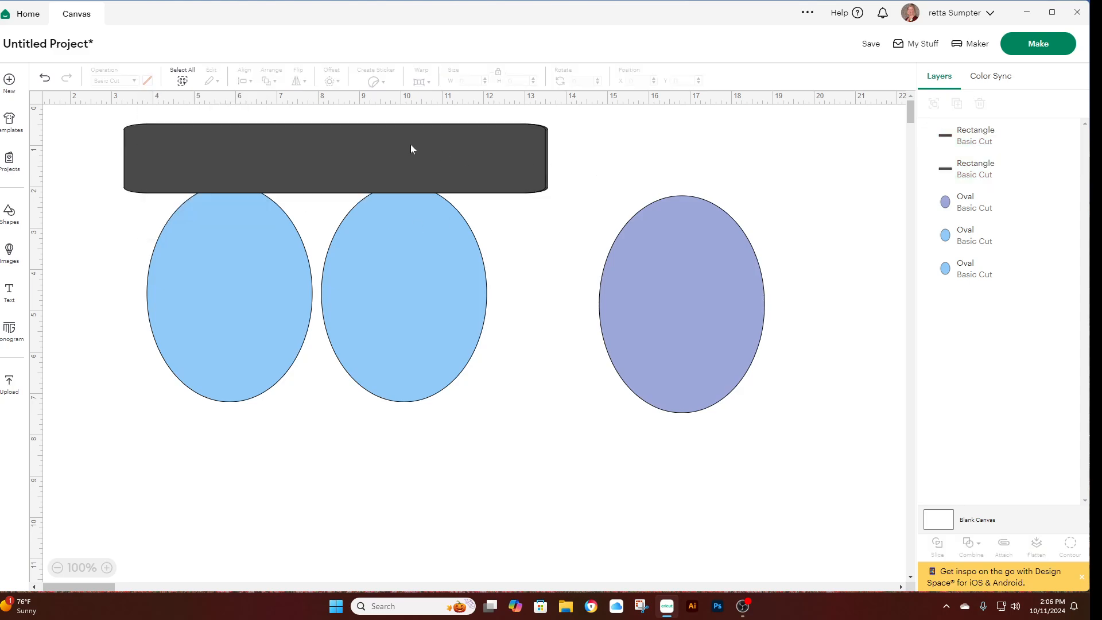
Change the material color of the front rectangle across the blue ovals to dark red
{"action": "left_click", "coordinate": [217, 163]}
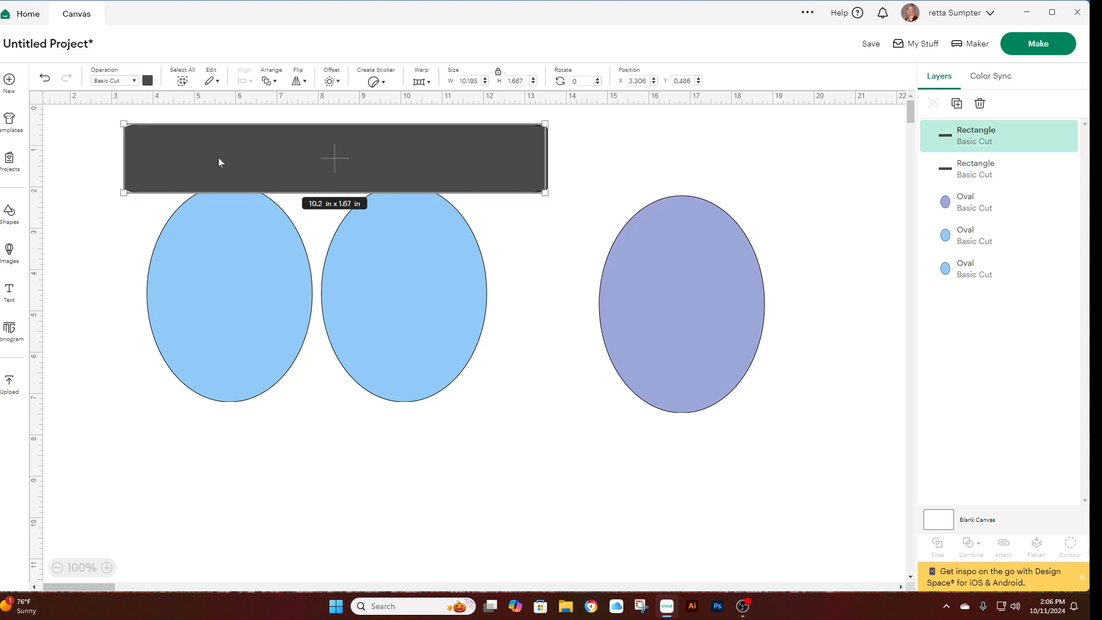
{"action": "left_click", "coordinate": [148, 81]}
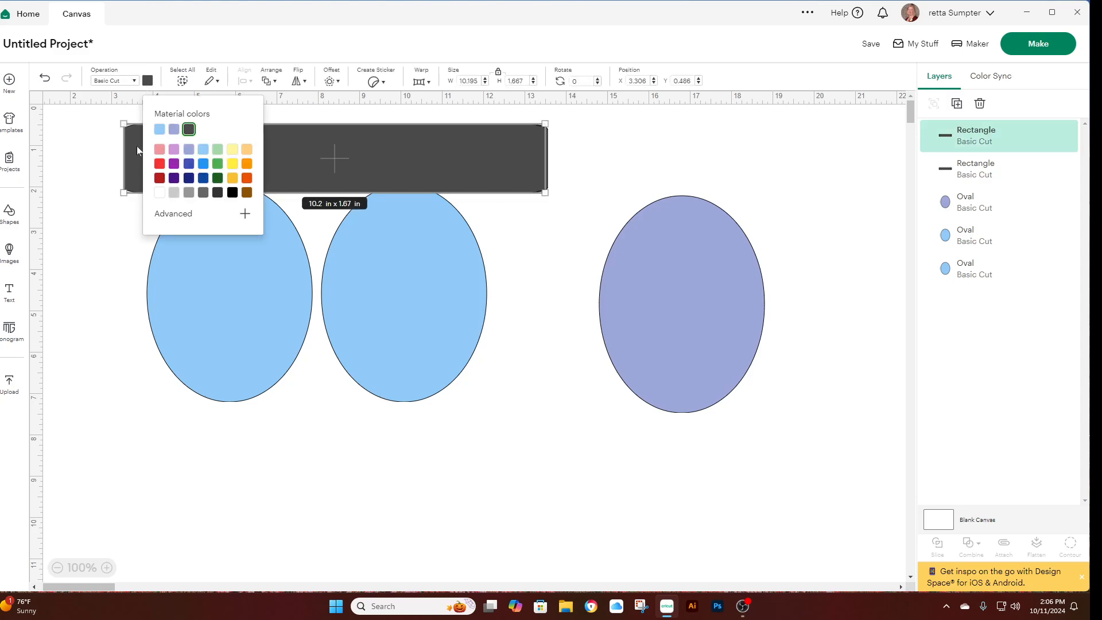
{"action": "left_click", "coordinate": [159, 180]}
{"action": "left_click", "coordinate": [561, 310]}
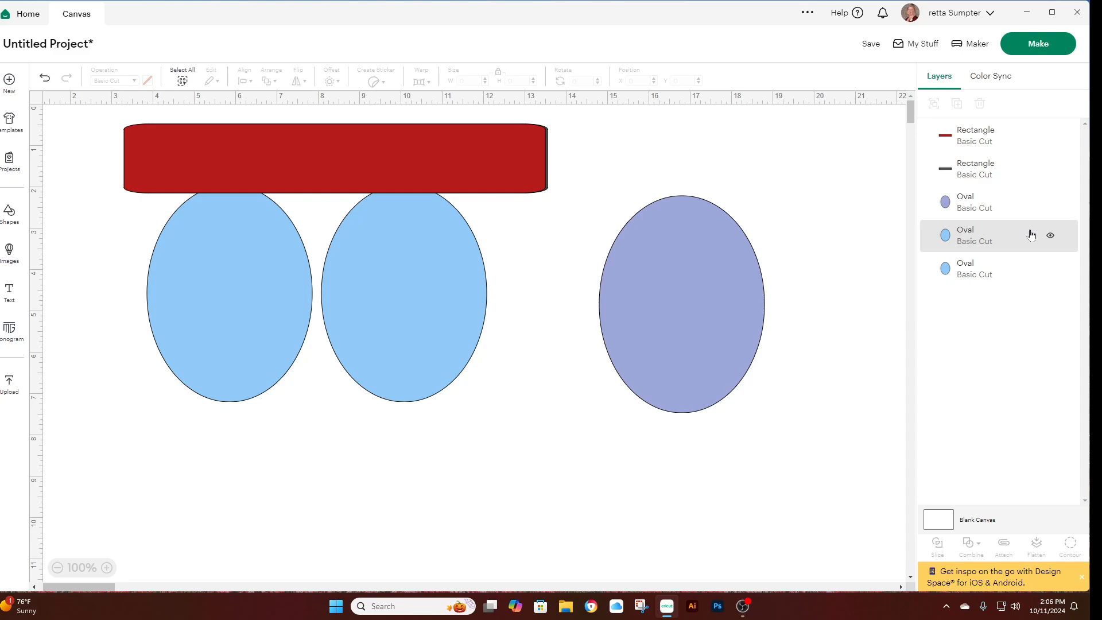
Slice the right blue oval with the dark red rectangle and move the cut-off pieces to the empty area below the ovals
{"action": "left_click", "coordinate": [983, 140]}
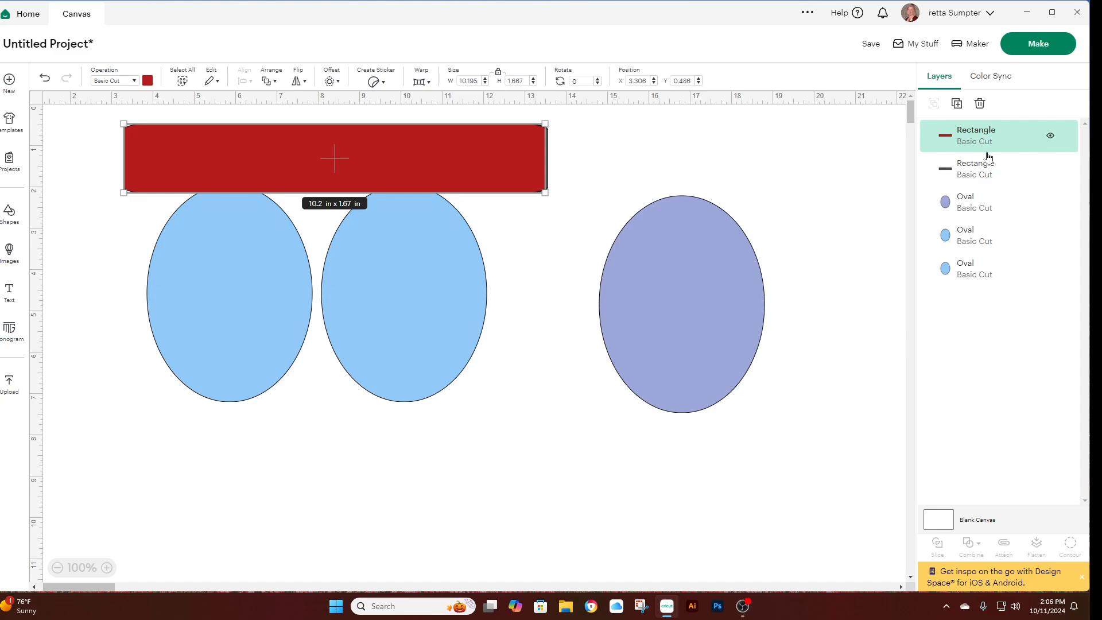
{"action": "left_click", "coordinate": [986, 240], "text": "shift"}
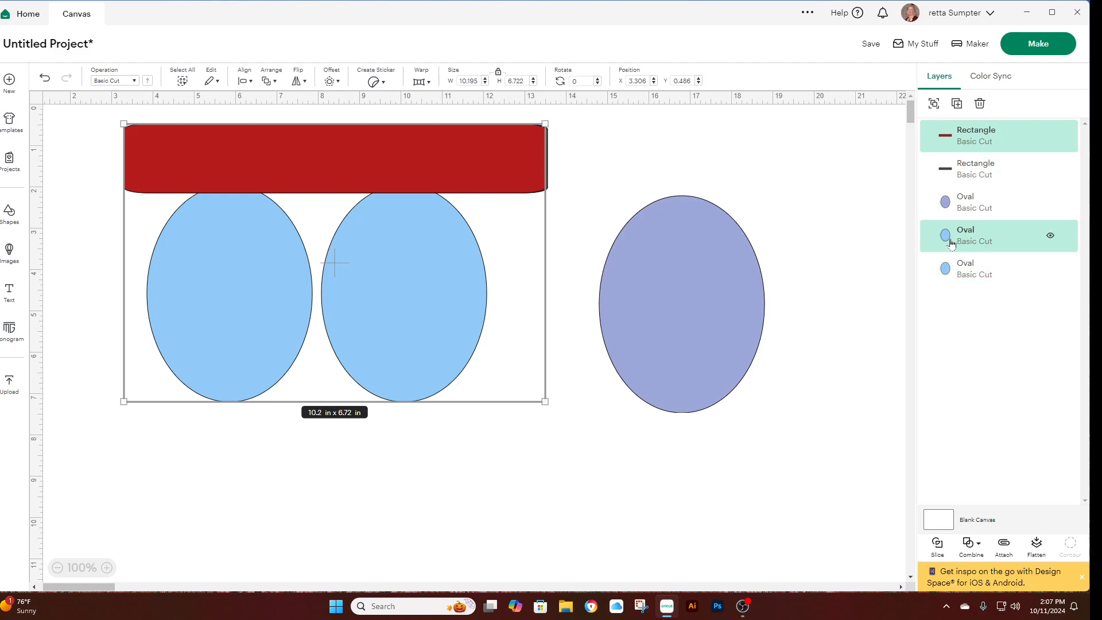
{"action": "left_click", "coordinate": [937, 545]}
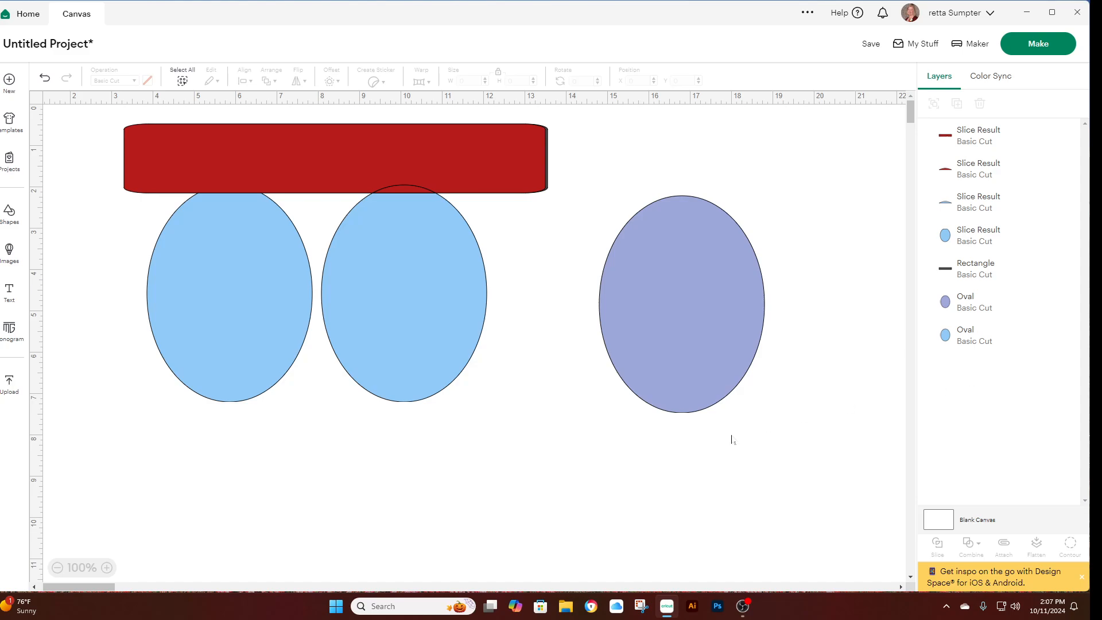
{"action": "left_click_drag", "start_coordinate": [423, 162], "coordinate": [713, 510]}
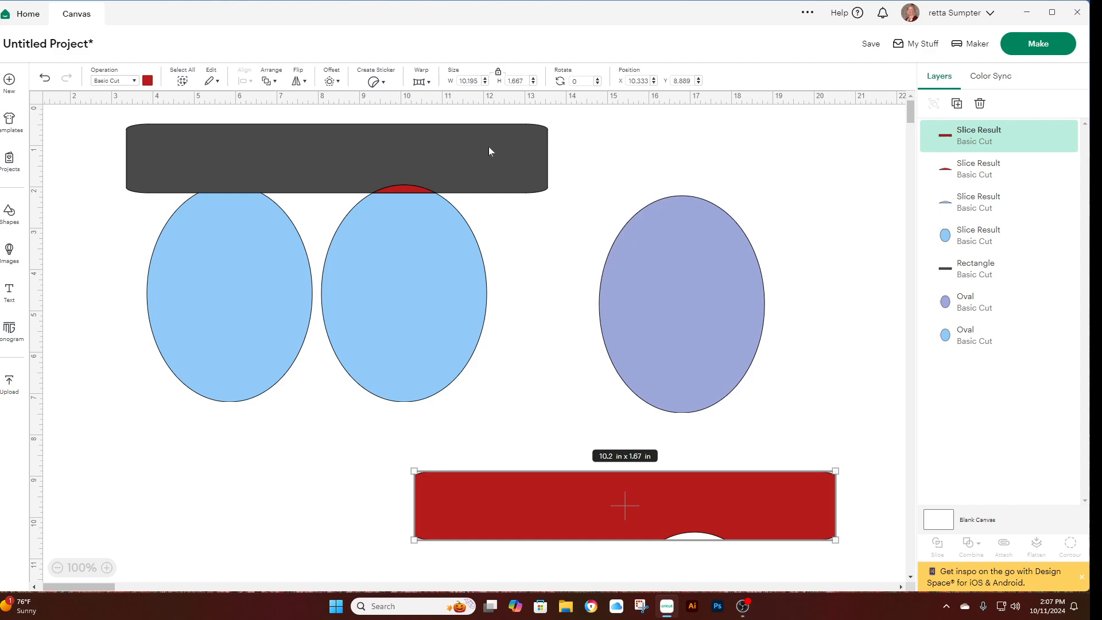
{"action": "left_click_drag", "start_coordinate": [409, 192], "coordinate": [700, 511]}
{"action": "left_click_drag", "start_coordinate": [401, 189], "coordinate": [667, 508]}
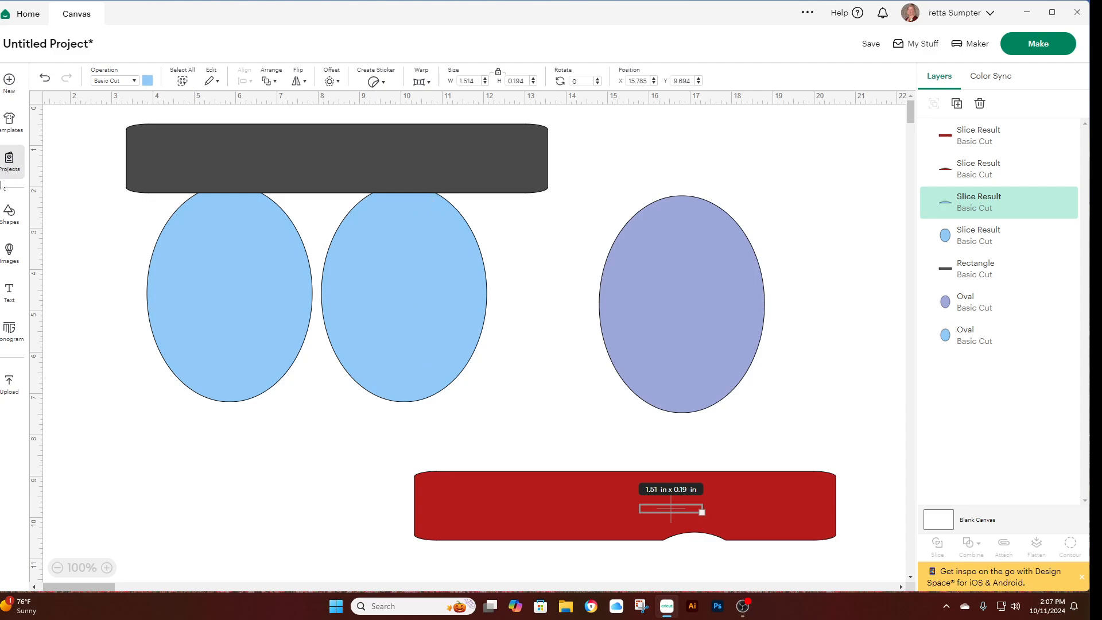
Slice the left blue oval with the dark gray rectangle, then clear all leftover slice pieces from the canvas
{"action": "left_click_drag", "start_coordinate": [90, 139], "coordinate": [309, 452]}
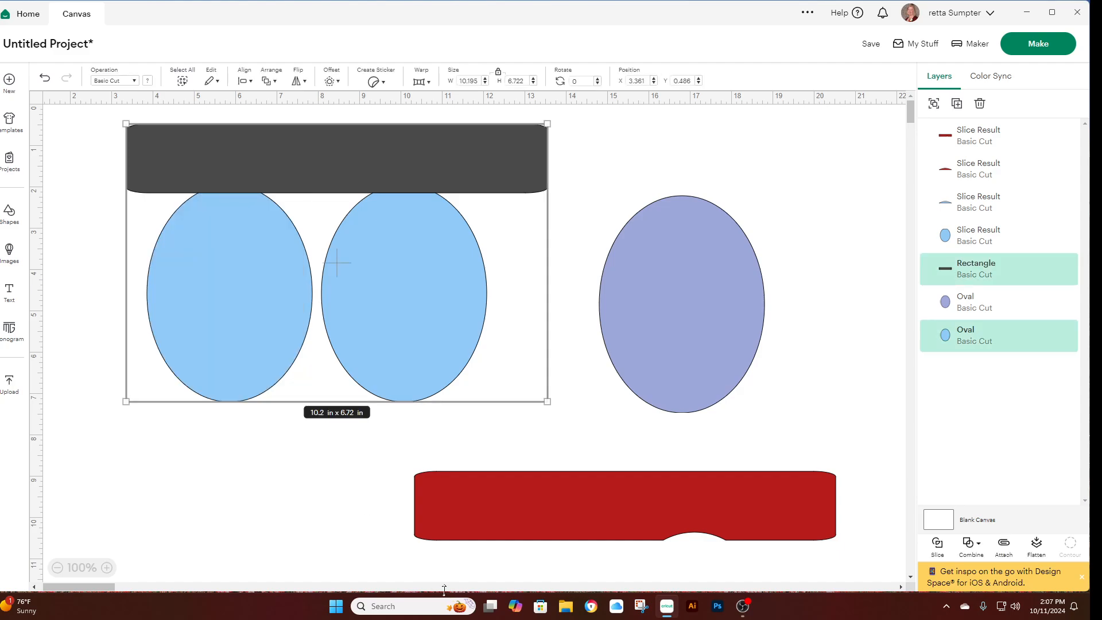
{"action": "left_click", "coordinate": [938, 543]}
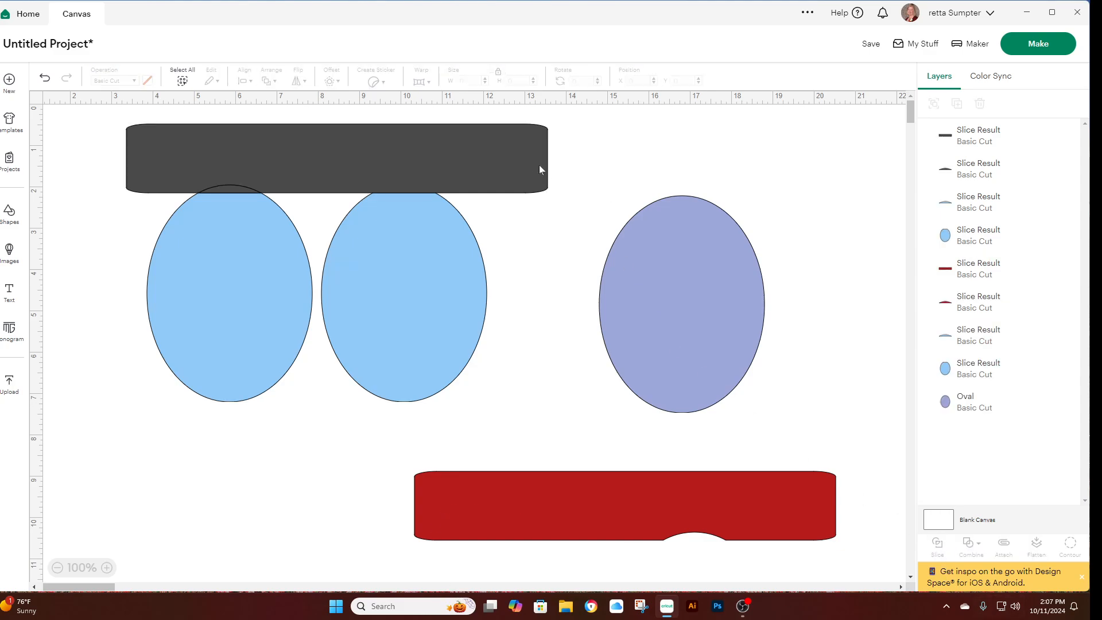
{"action": "left_click_drag", "start_coordinate": [511, 167], "coordinate": [862, 527]}
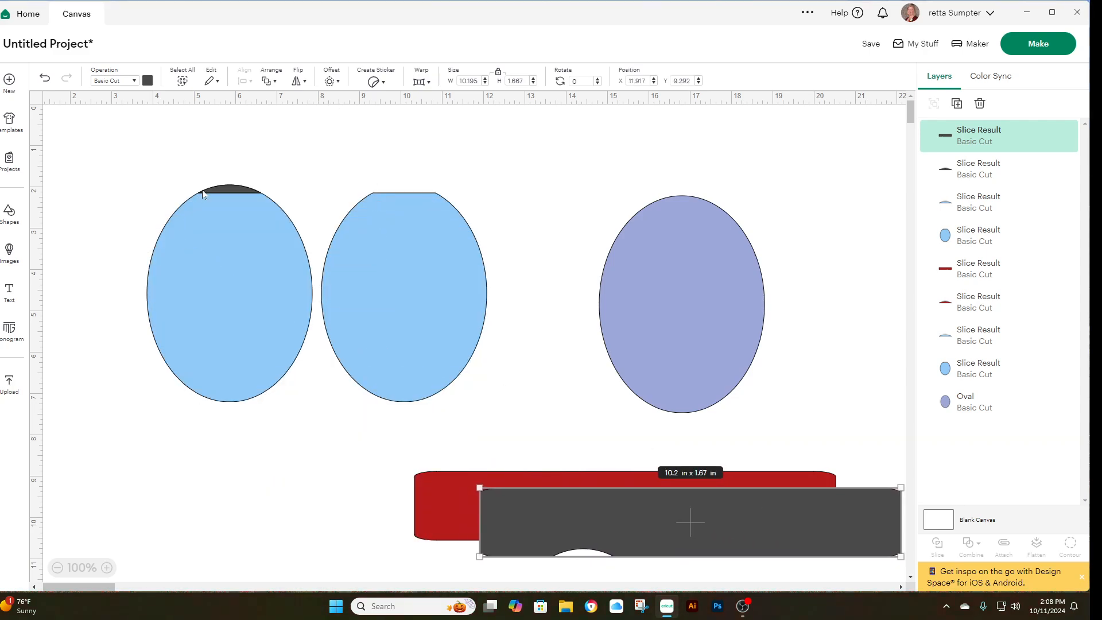
{"action": "left_click_drag", "start_coordinate": [214, 191], "coordinate": [572, 537]}
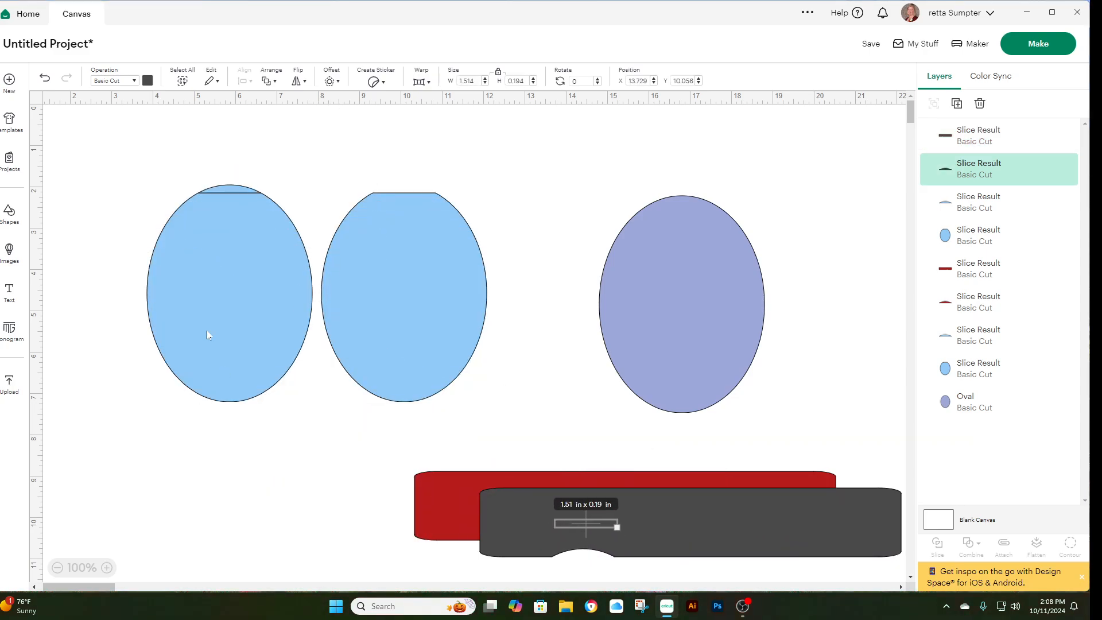
{"action": "left_click_drag", "start_coordinate": [225, 194], "coordinate": [587, 501]}
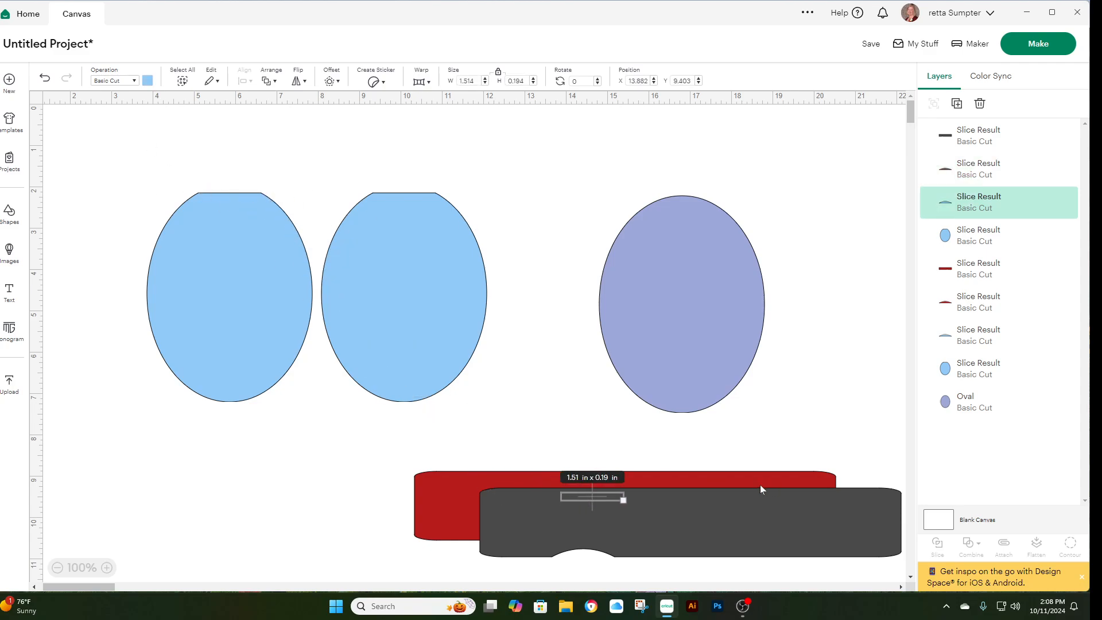
{"action": "left_click_drag", "start_coordinate": [533, 424], "coordinate": [769, 607]}
{"action": "key", "text": "Delete"}
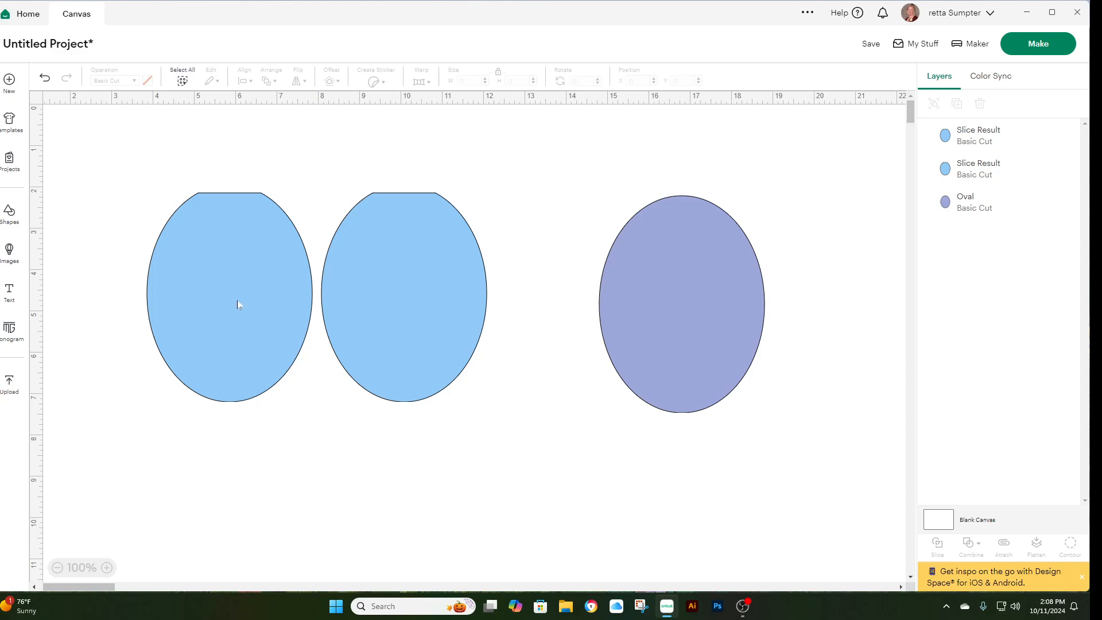
Rotate the left flat-topped blue oval to 90 degrees
{"action": "left_click", "coordinate": [229, 279]}
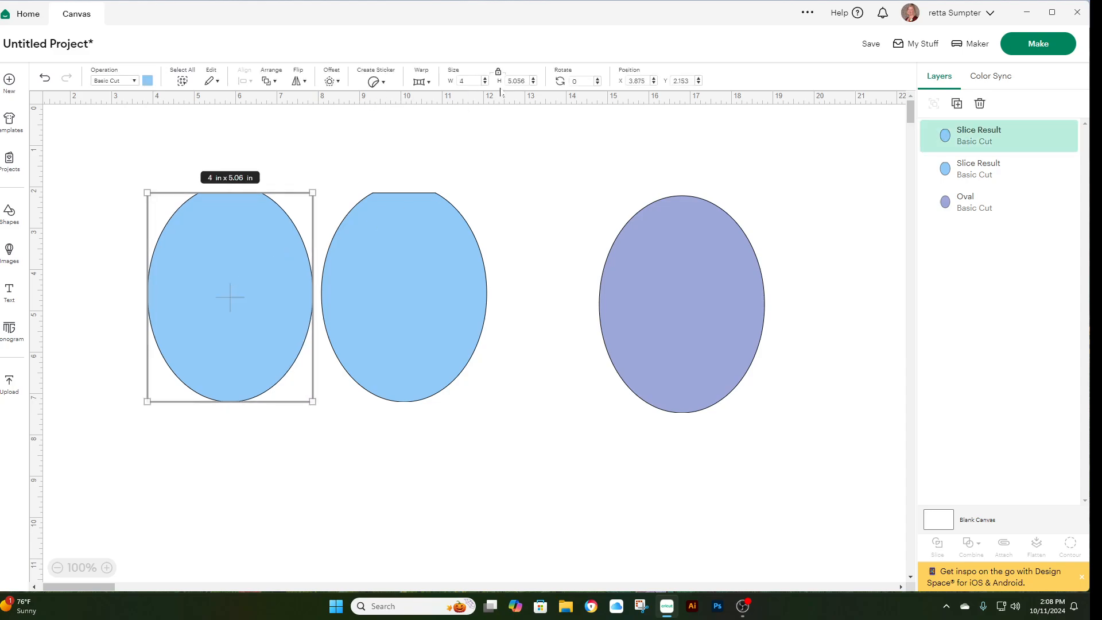
{"action": "left_click_drag", "start_coordinate": [581, 81], "coordinate": [511, 70]}
{"action": "type", "text": "90"}
{"action": "key", "text": "Return"}
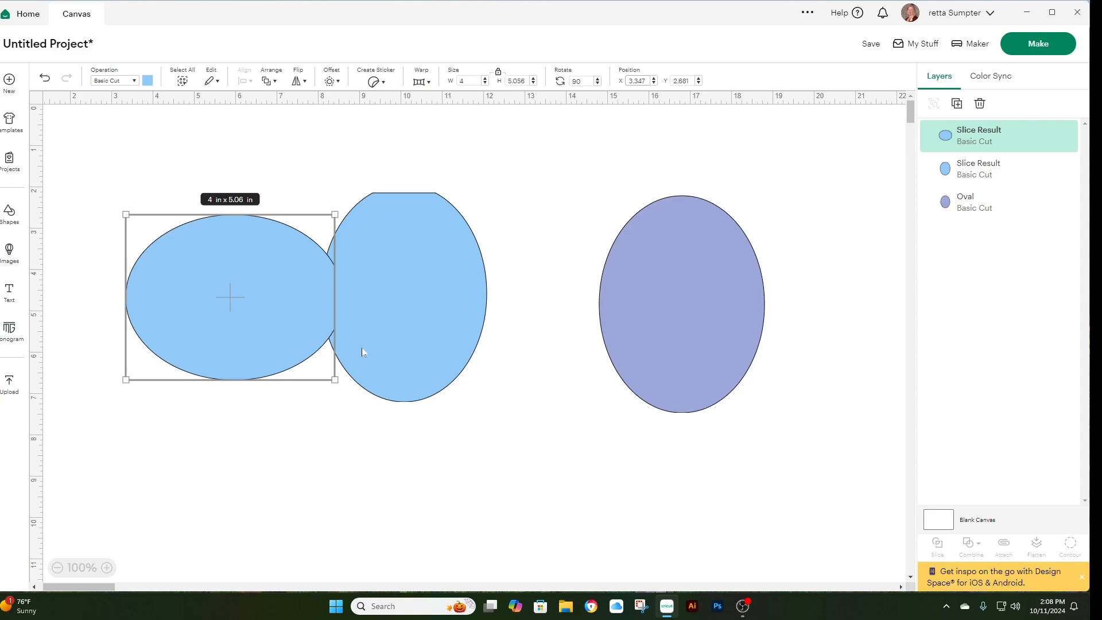
Rotate the other flat-topped blue oval by -90 degrees and place it beside the first with the flat edges facing
{"action": "left_click", "coordinate": [435, 298]}
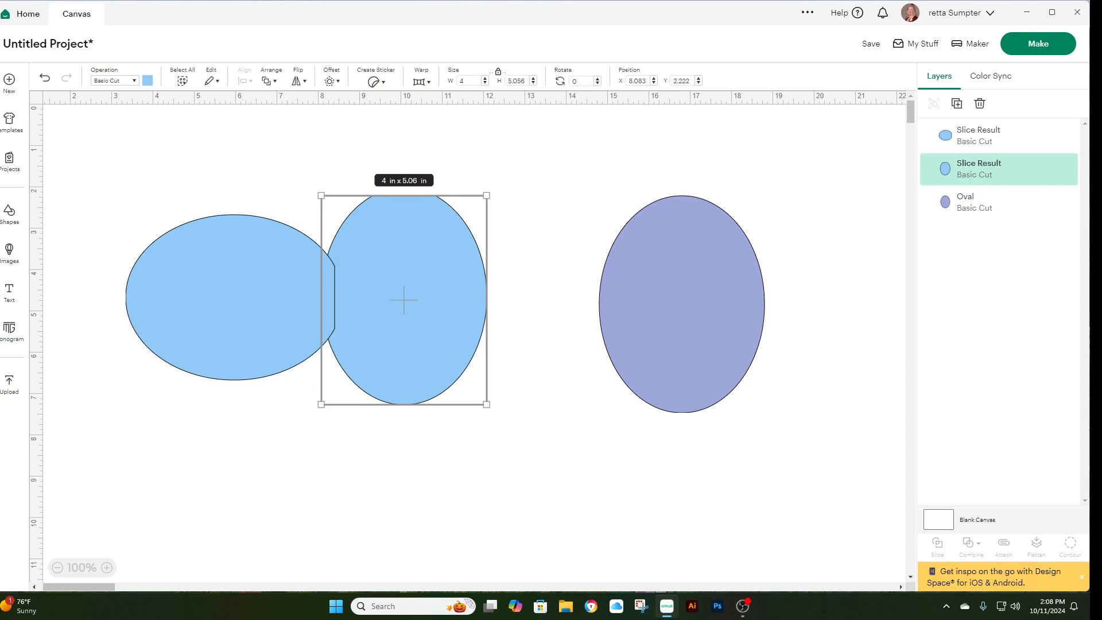
{"action": "left_click", "coordinate": [575, 81]}
{"action": "double_click", "coordinate": [575, 80]}
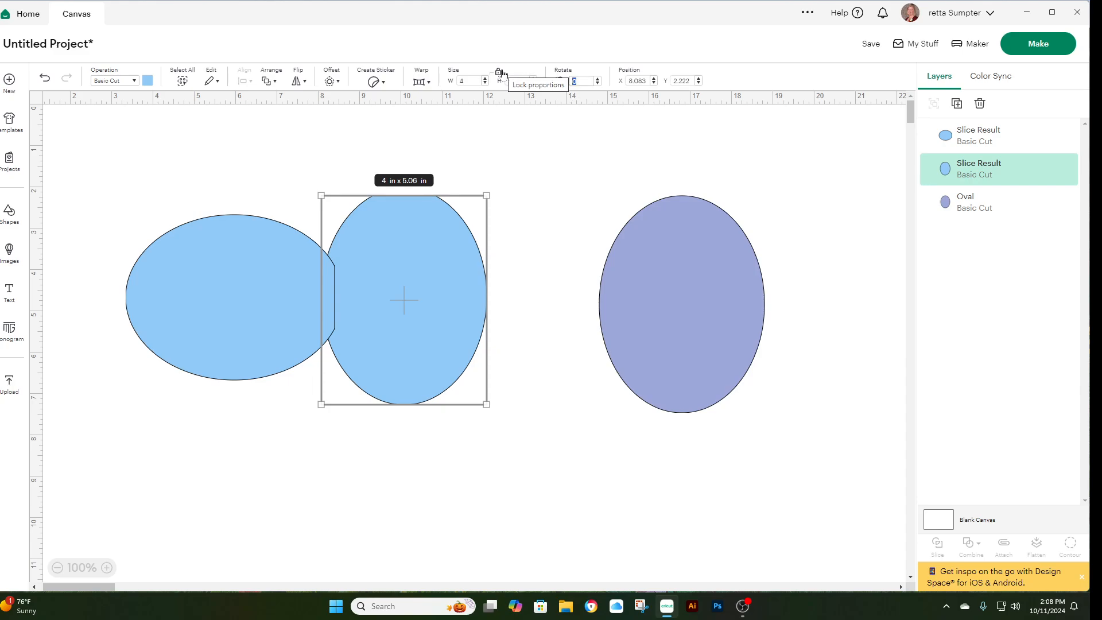
{"action": "type", "text": "-90"}
{"action": "key", "text": "Return"}
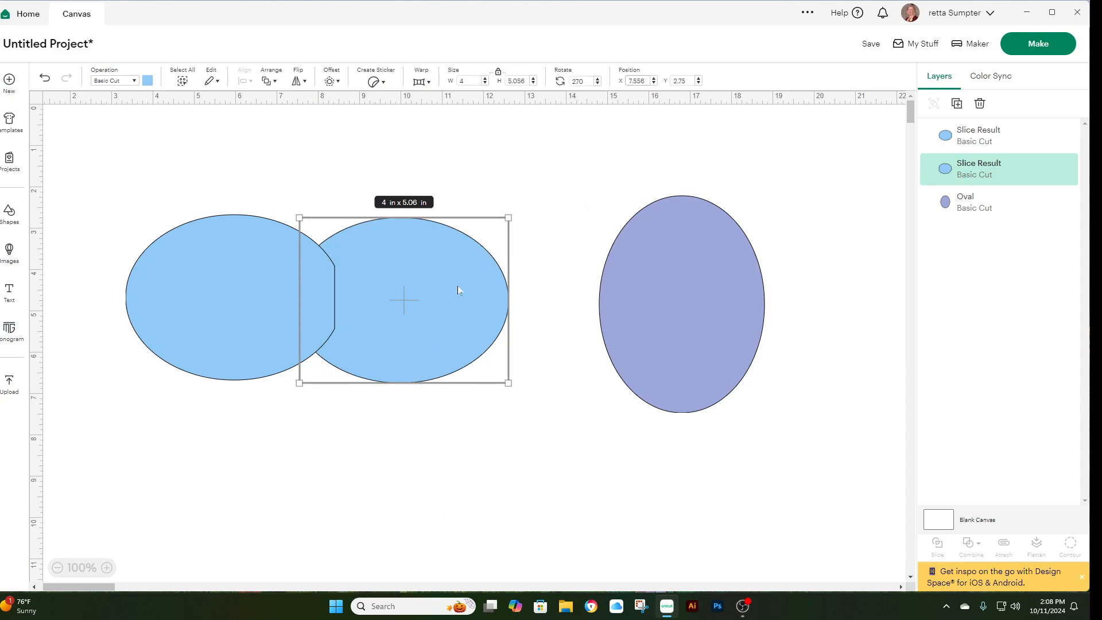
{"action": "left_click_drag", "start_coordinate": [457, 286], "coordinate": [492, 290]}
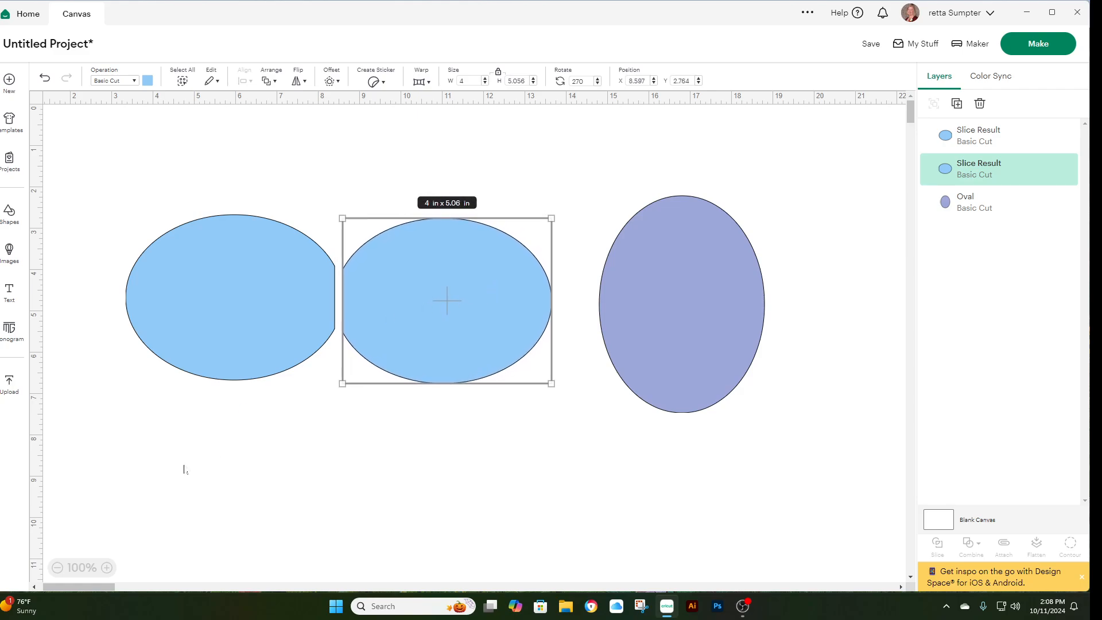
Align the two rotated blue ovals with Align Top
{"action": "left_click", "coordinate": [227, 482]}
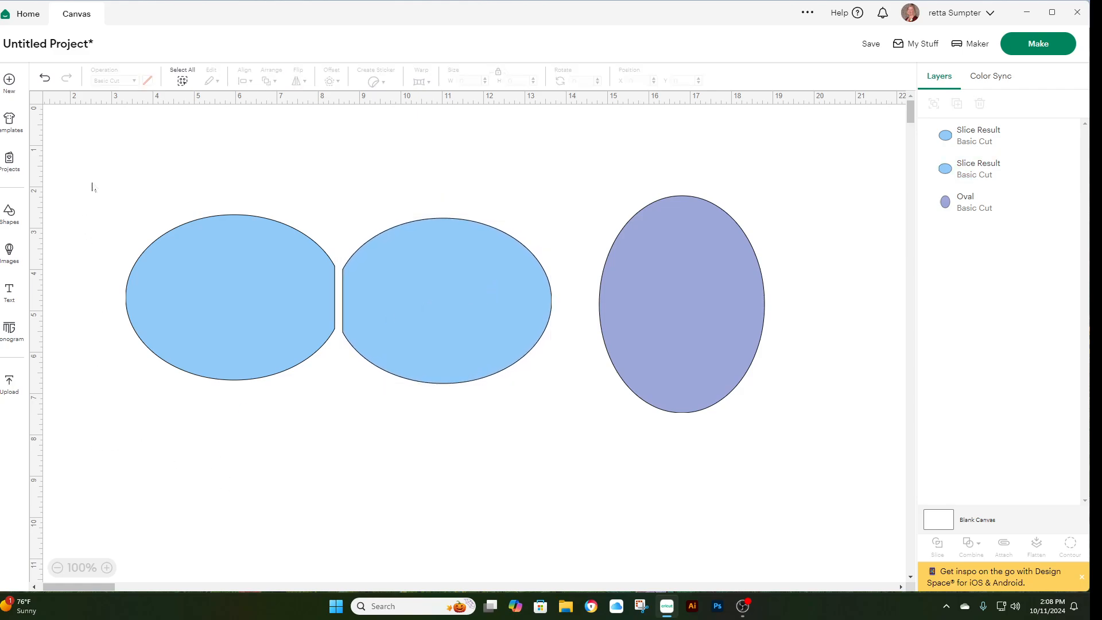
{"action": "left_click_drag", "start_coordinate": [92, 187], "coordinate": [554, 386]}
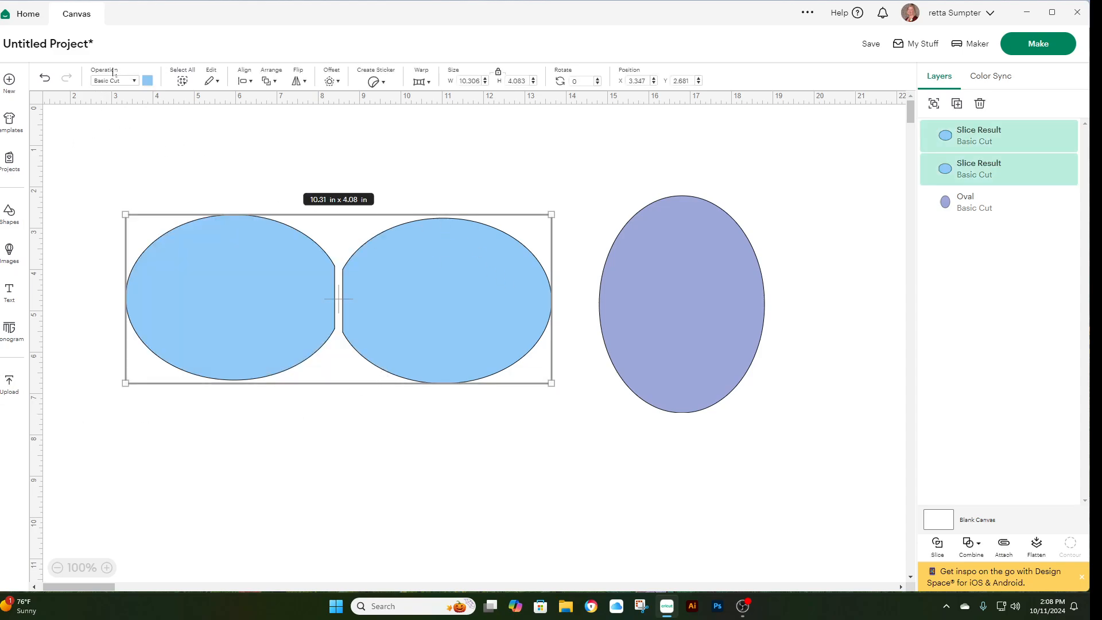
{"action": "left_click", "coordinate": [246, 78]}
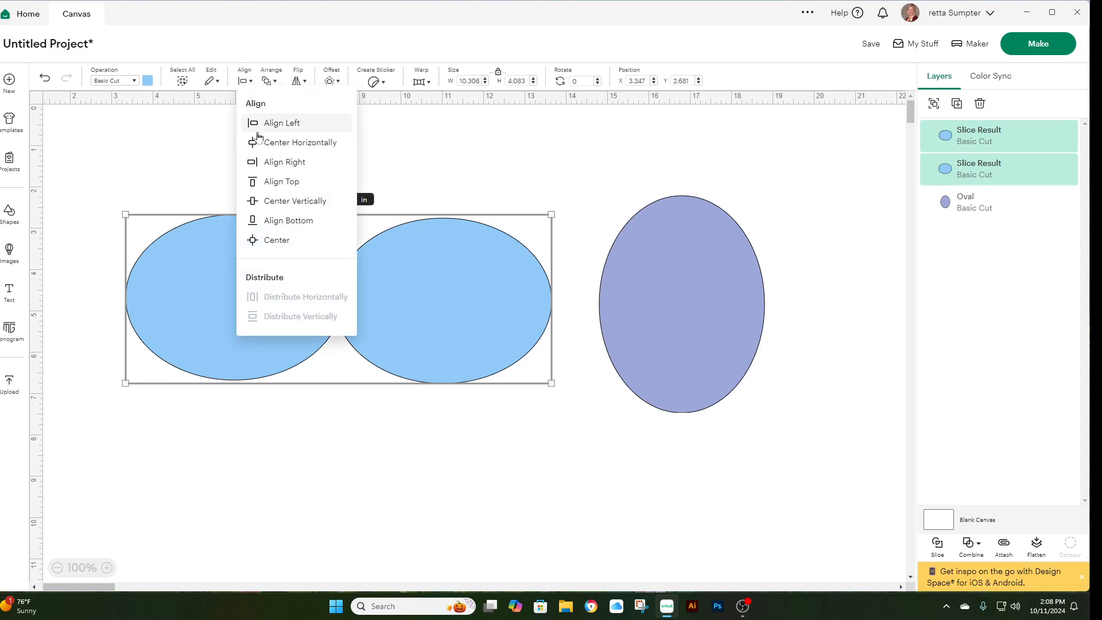
{"action": "left_click", "coordinate": [294, 183]}
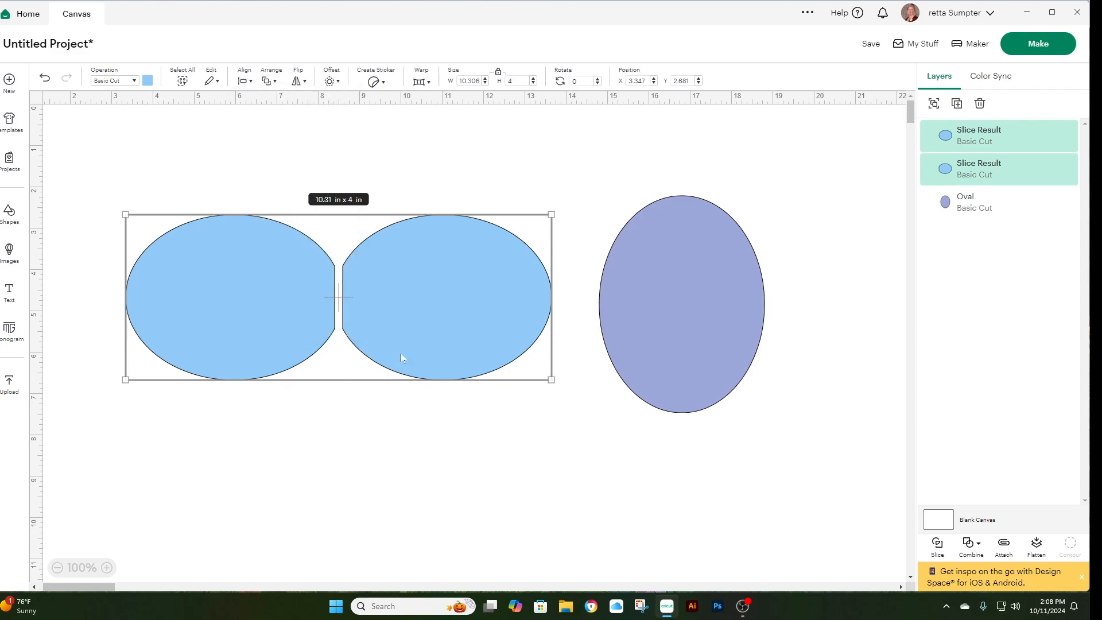
{"action": "left_click", "coordinate": [332, 508]}
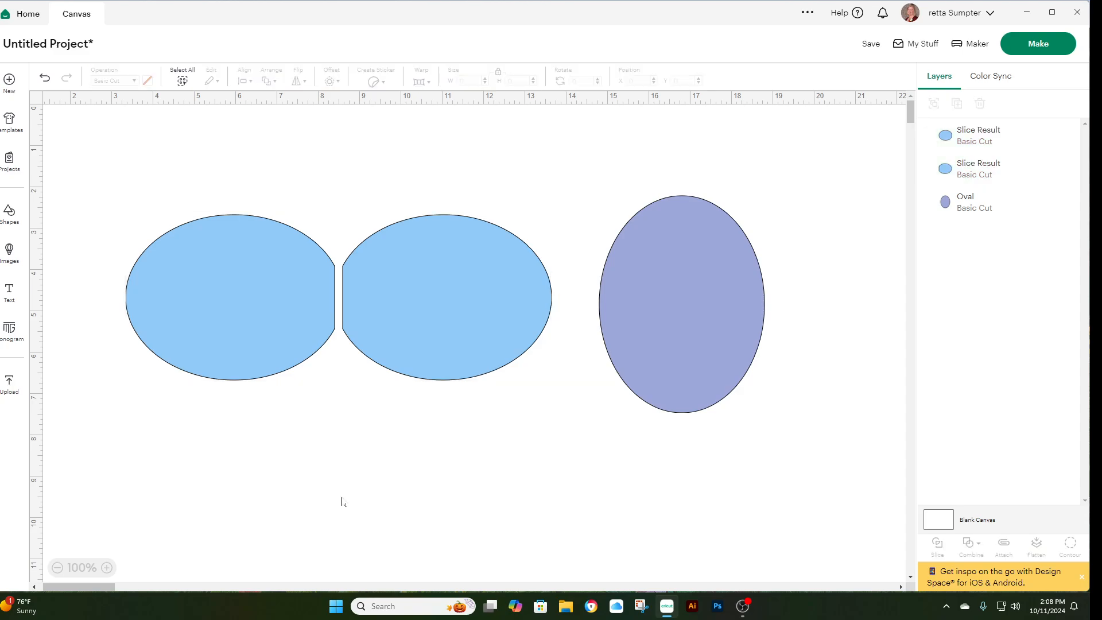
Nudge the right blue oval leftward to about X 8.417 so its flat edge meets the left oval's flat edge
{"action": "left_click", "coordinate": [460, 346]}
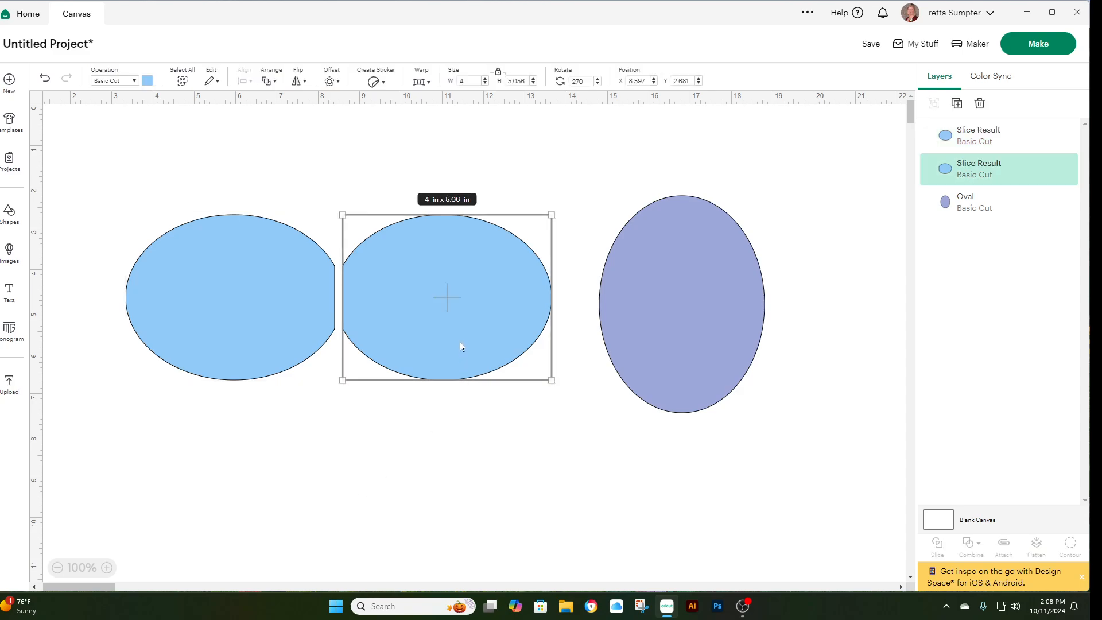
{"action": "key", "text": "Left"}
{"action": "key", "text": "Left"}
{"action": "key", "text": "Left"}
{"action": "key", "text": "Left"}
{"action": "key", "text": "Left"}
{"action": "key", "text": "Left"}
{"action": "key", "text": "Left"}
{"action": "key", "text": "Left"}
{"action": "key", "text": "Left"}
{"action": "key", "text": "Left"}
{"action": "key", "text": "Left"}
{"action": "key", "text": "Left"}
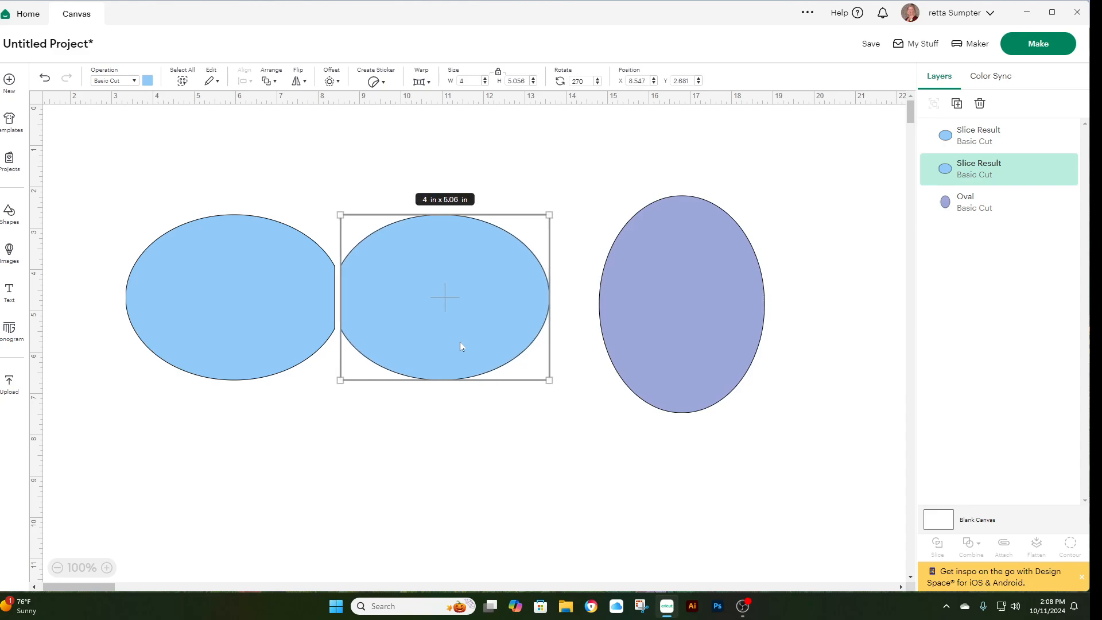
{"action": "key", "text": "Left"}
{"action": "key", "text": "Left"}
{"action": "key", "text": "Left"}
{"action": "key", "text": "Left"}
{"action": "key", "text": "Left"}
{"action": "key", "text": "Left"}
{"action": "key", "text": "Left"}
{"action": "key", "text": "Left"}
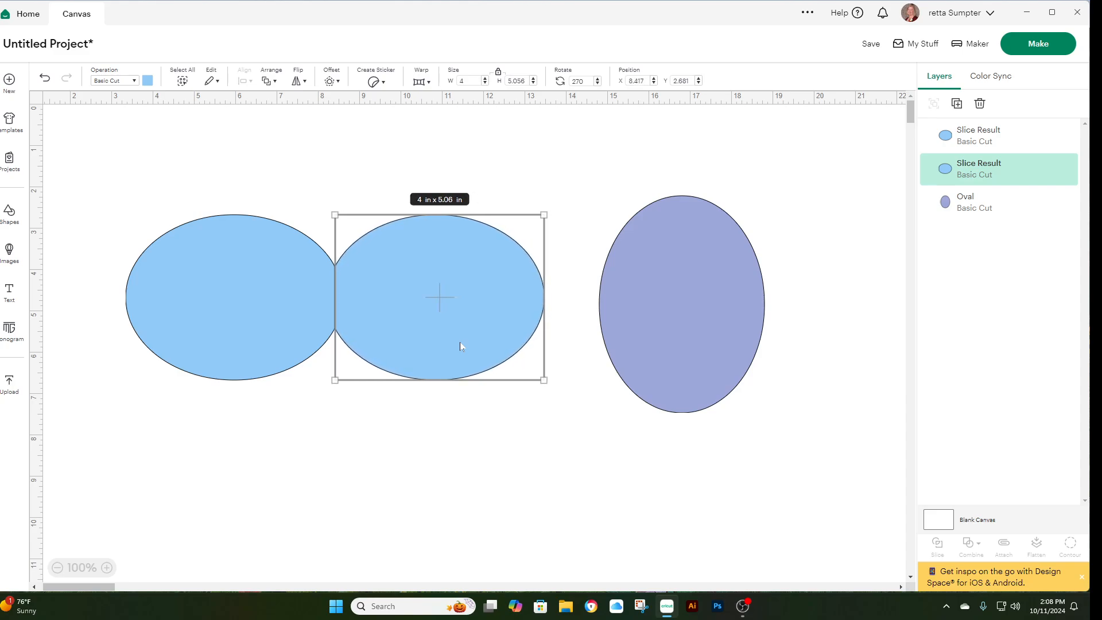
{"action": "left_click", "coordinate": [324, 456]}
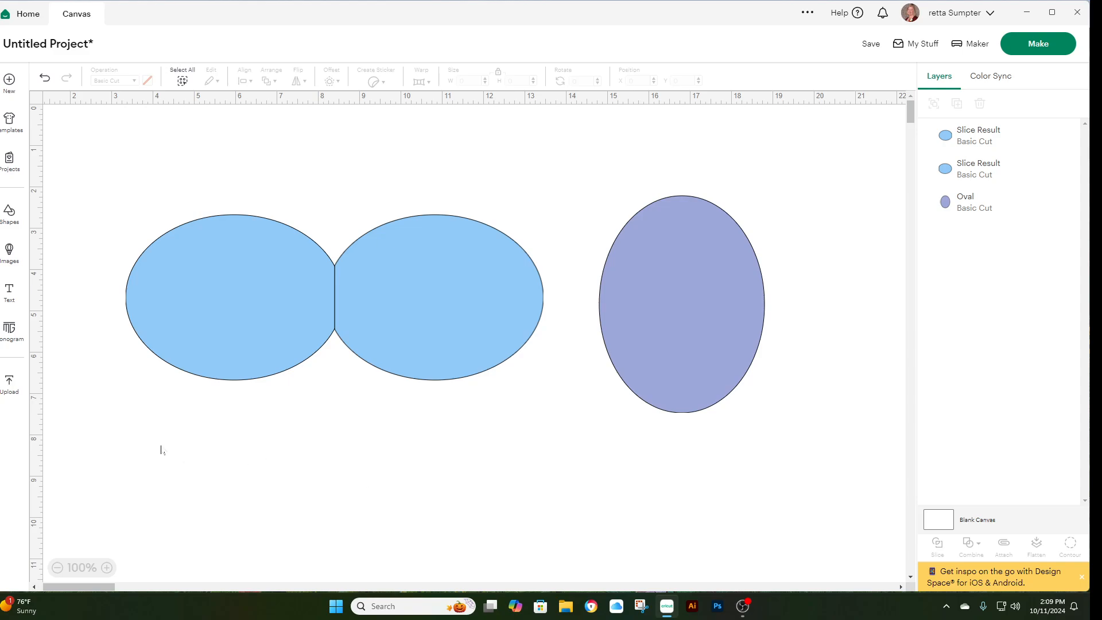
Combine the two touching blue ovals into one shape with Unite
{"action": "left_click", "coordinate": [106, 567]}
{"action": "left_click", "coordinate": [106, 568]}
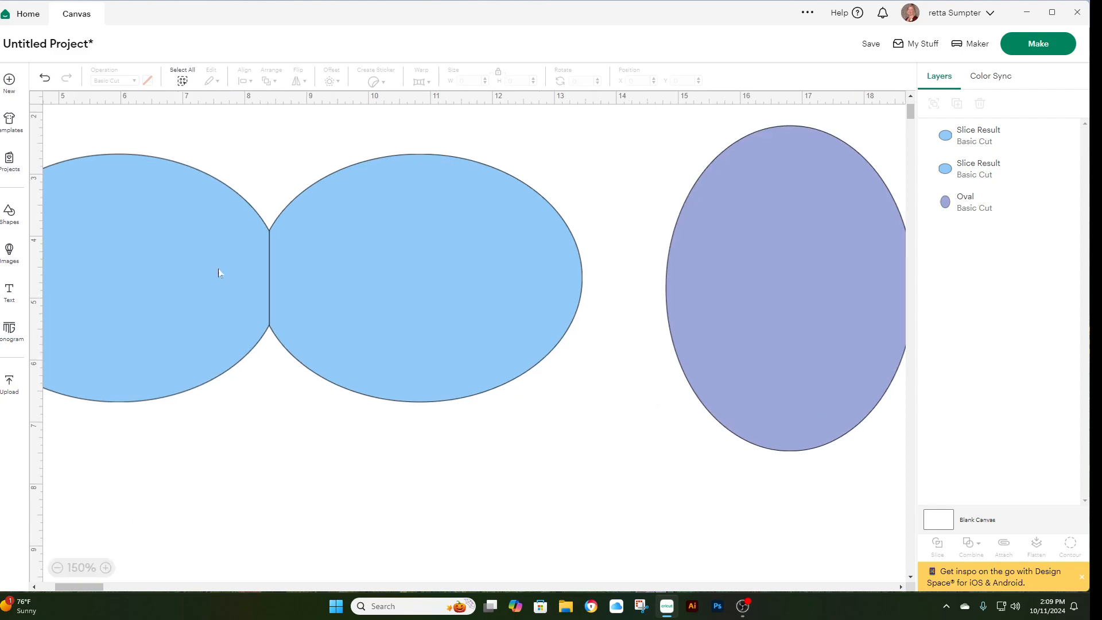
{"action": "scroll", "coordinate": [494, 482], "scroll_direction": "down", "scroll_amount": 2}
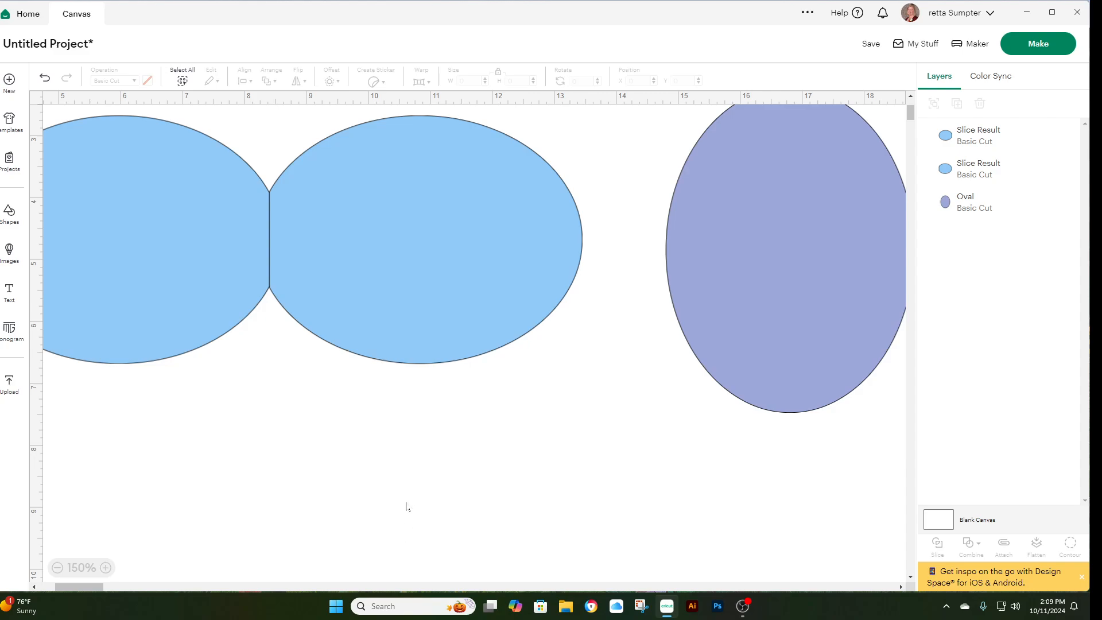
{"action": "left_click_drag", "start_coordinate": [415, 489], "coordinate": [46, 218]}
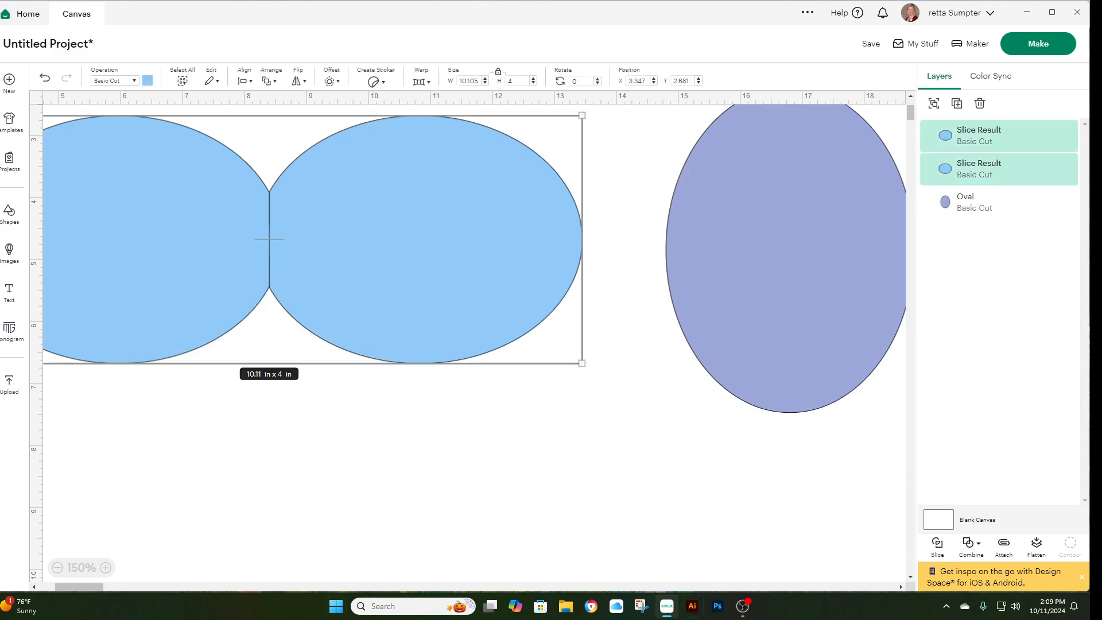
{"action": "left_click", "coordinate": [971, 547]}
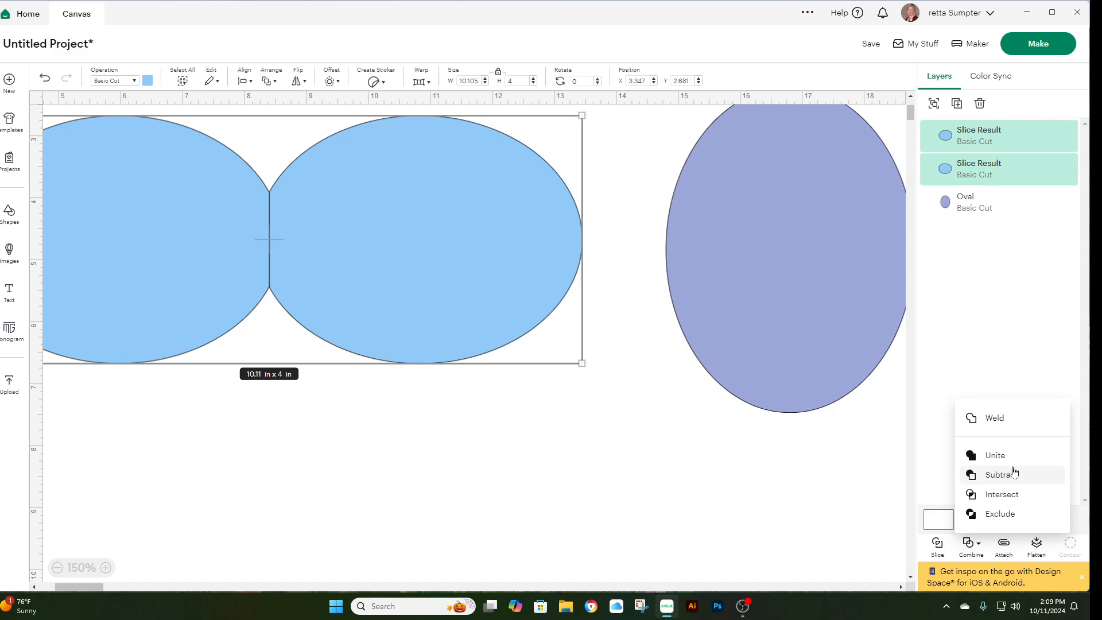
{"action": "left_click", "coordinate": [980, 462]}
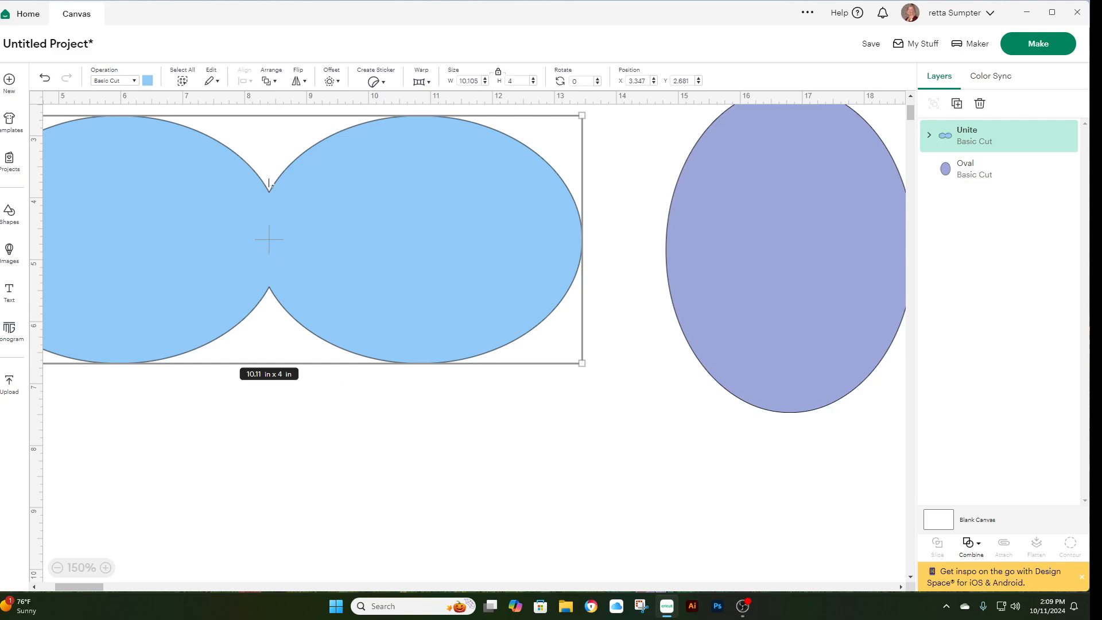
{"action": "scroll", "coordinate": [576, 482], "scroll_direction": "down", "scroll_amount": 2}
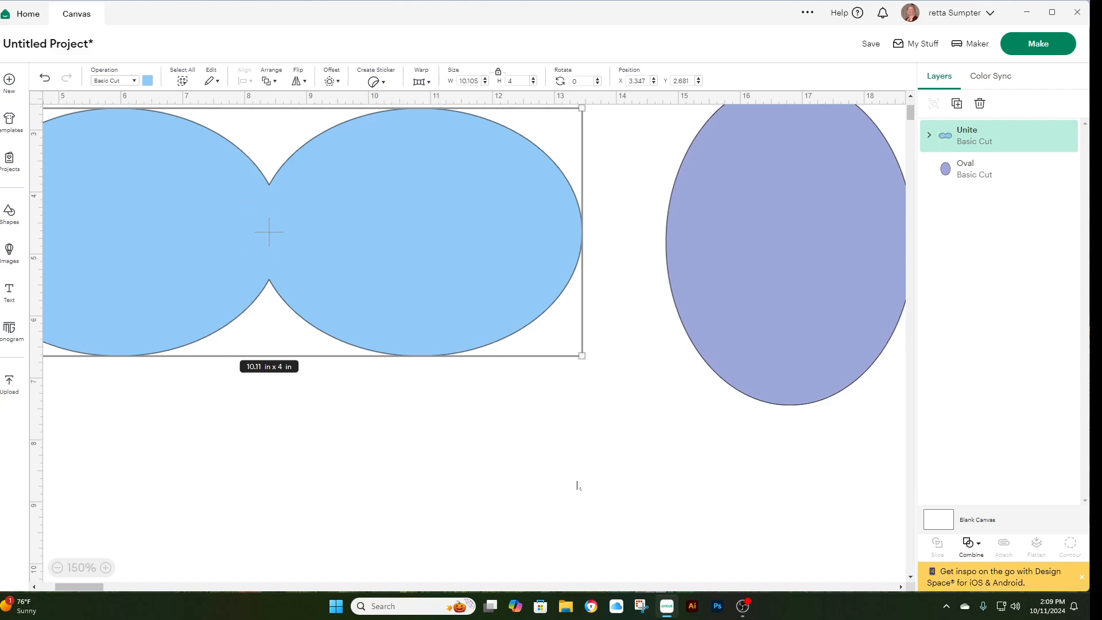
Add a 2.5 in vertical score line and move it to the joint between the two united blue ovals
{"action": "scroll", "coordinate": [499, 387], "scroll_direction": "up", "scroll_amount": 3}
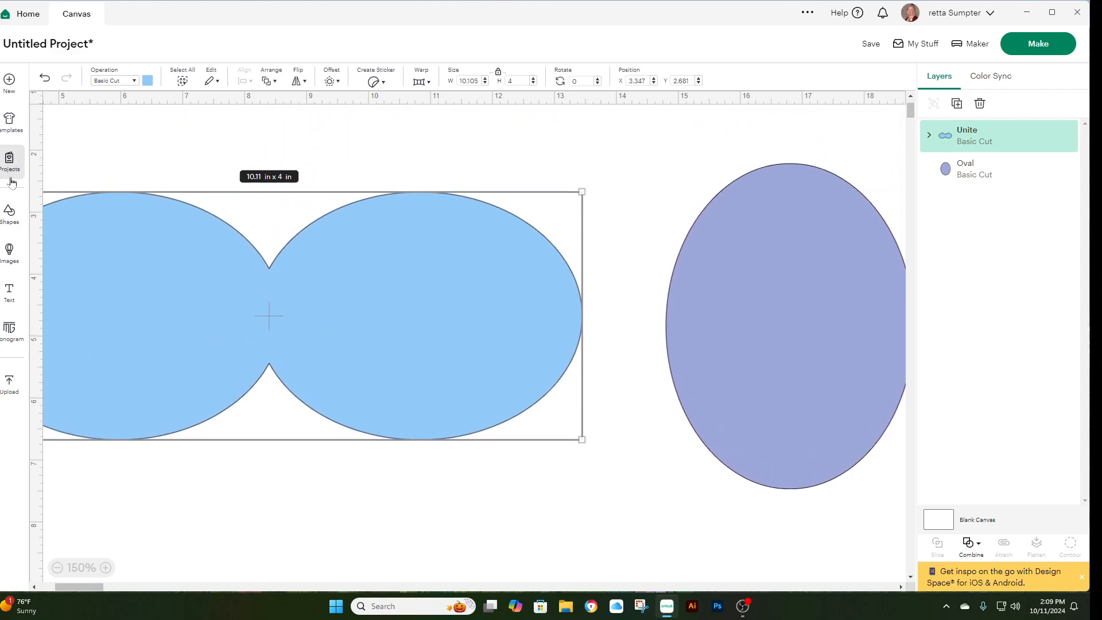
{"action": "left_click", "coordinate": [7, 216]}
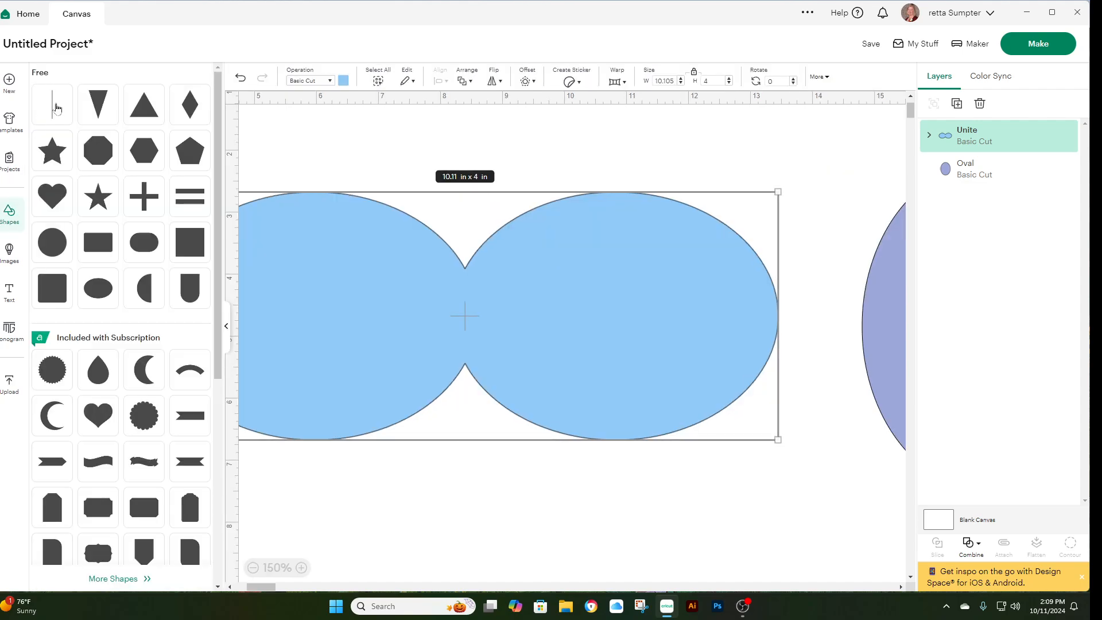
{"action": "left_click", "coordinate": [53, 109]}
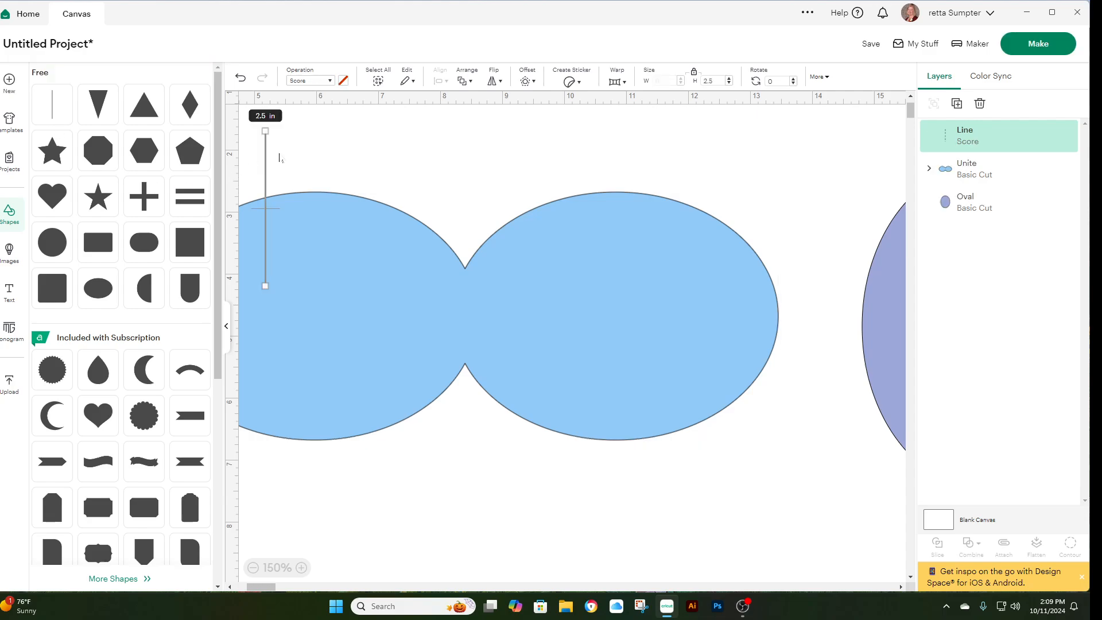
{"action": "left_click_drag", "start_coordinate": [267, 166], "coordinate": [461, 295]}
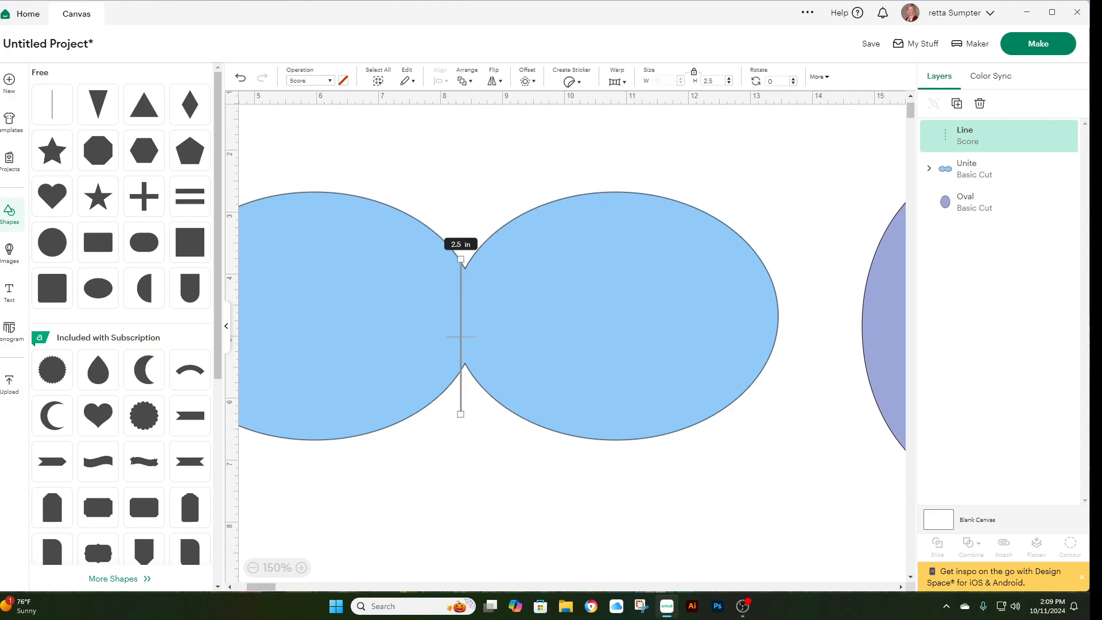
{"action": "left_click", "coordinate": [5, 214]}
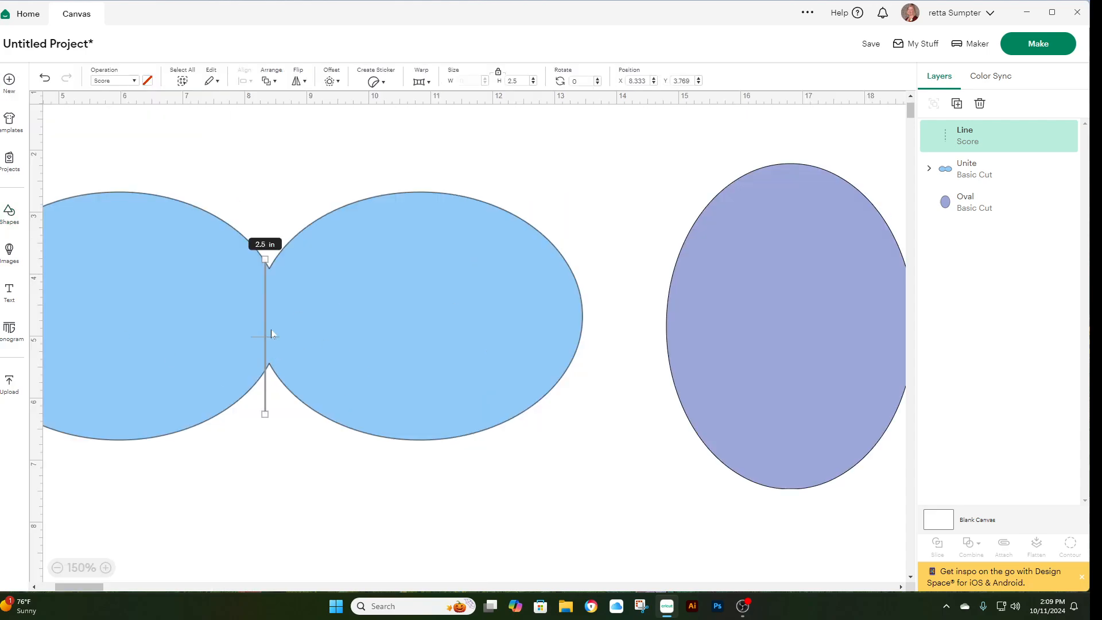
Fine-position the score line through both notches of the united shape at about X 8.403, Y 3.519
{"action": "left_click_drag", "start_coordinate": [265, 308], "coordinate": [268, 299]}
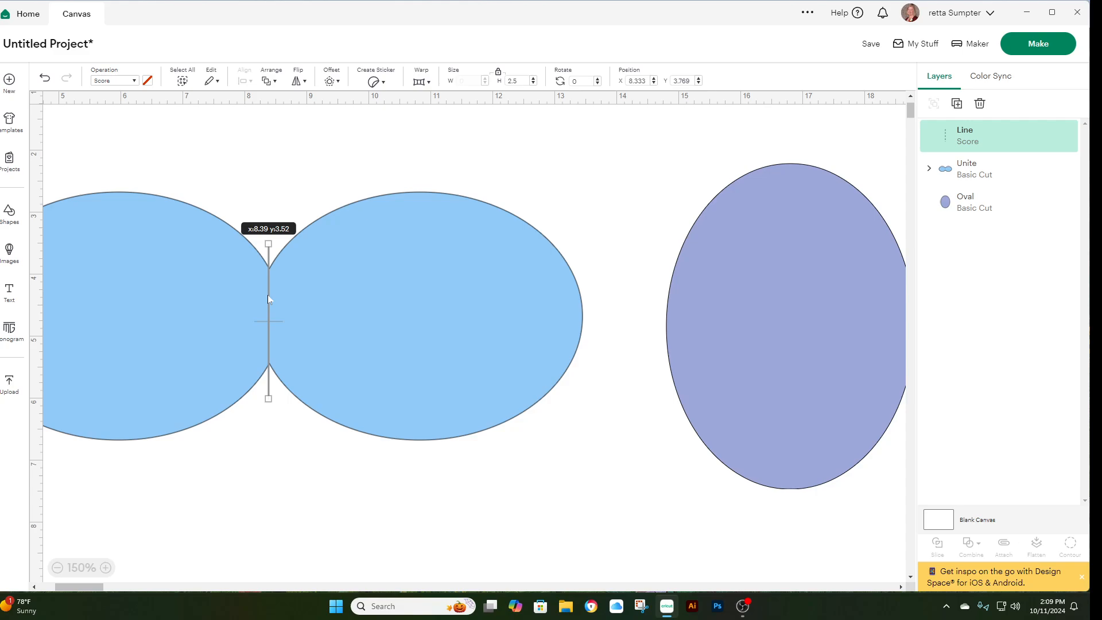
{"action": "left_click_drag", "start_coordinate": [267, 299], "coordinate": [268, 299]}
{"action": "scroll", "coordinate": [160, 422], "scroll_direction": "up", "scroll_amount": 2}
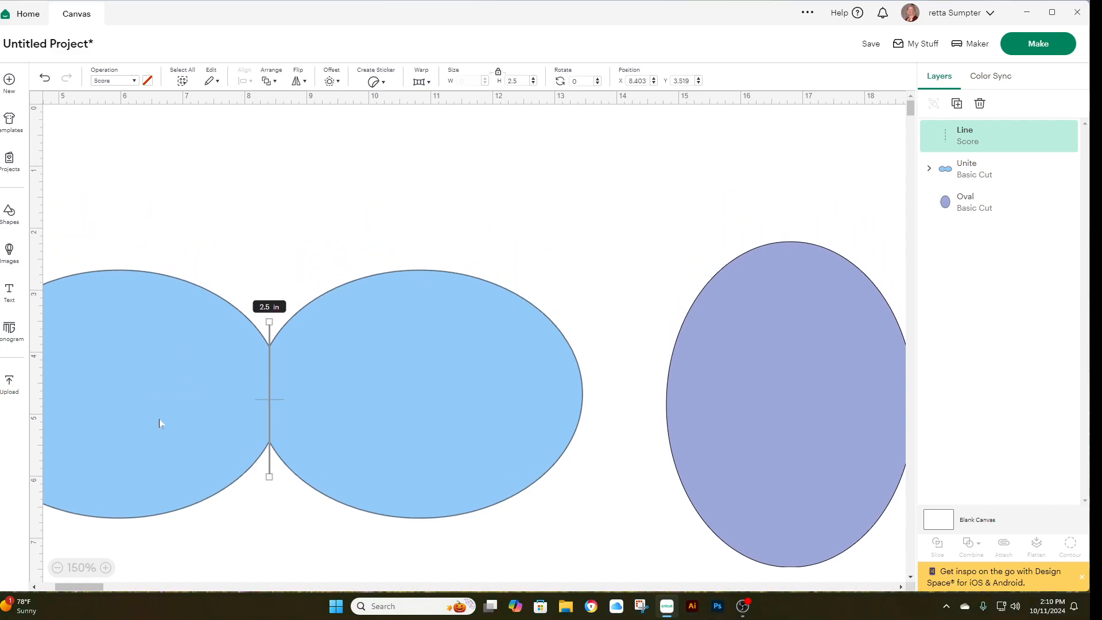
{"action": "left_click", "coordinate": [105, 567]}
{"action": "left_click", "coordinate": [109, 570]}
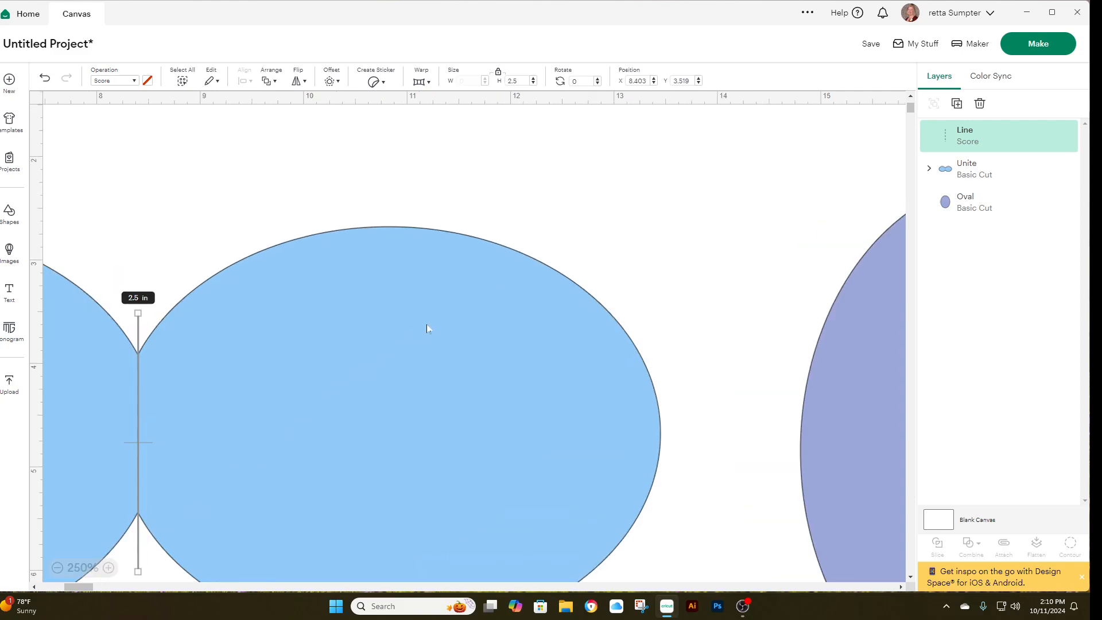
{"action": "scroll", "coordinate": [425, 325], "scroll_direction": "down", "scroll_amount": 3}
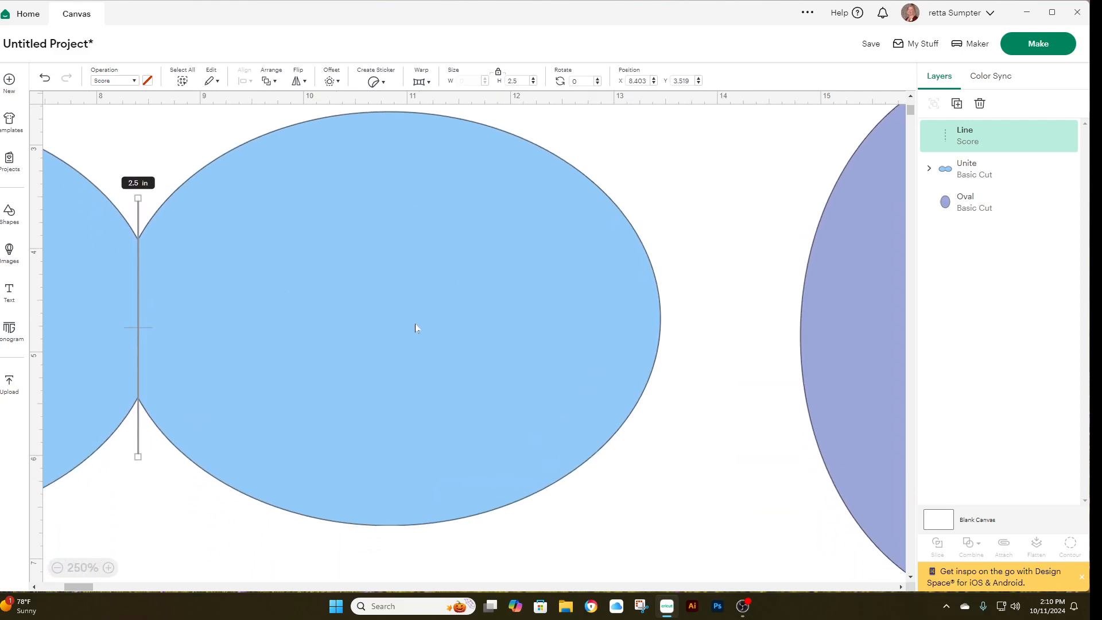
Attach the score line to the united blue shape
{"action": "left_click", "coordinate": [714, 202]}
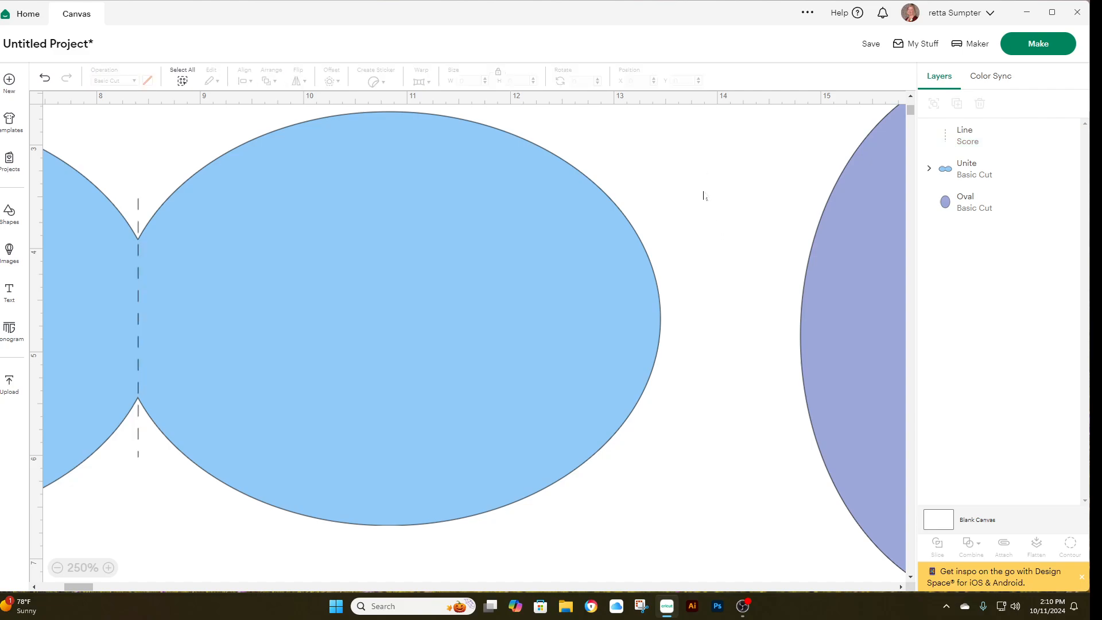
{"action": "scroll", "coordinate": [712, 274], "scroll_direction": "down", "scroll_amount": 1}
{"action": "scroll", "coordinate": [677, 373], "scroll_direction": "left", "scroll_amount": 2}
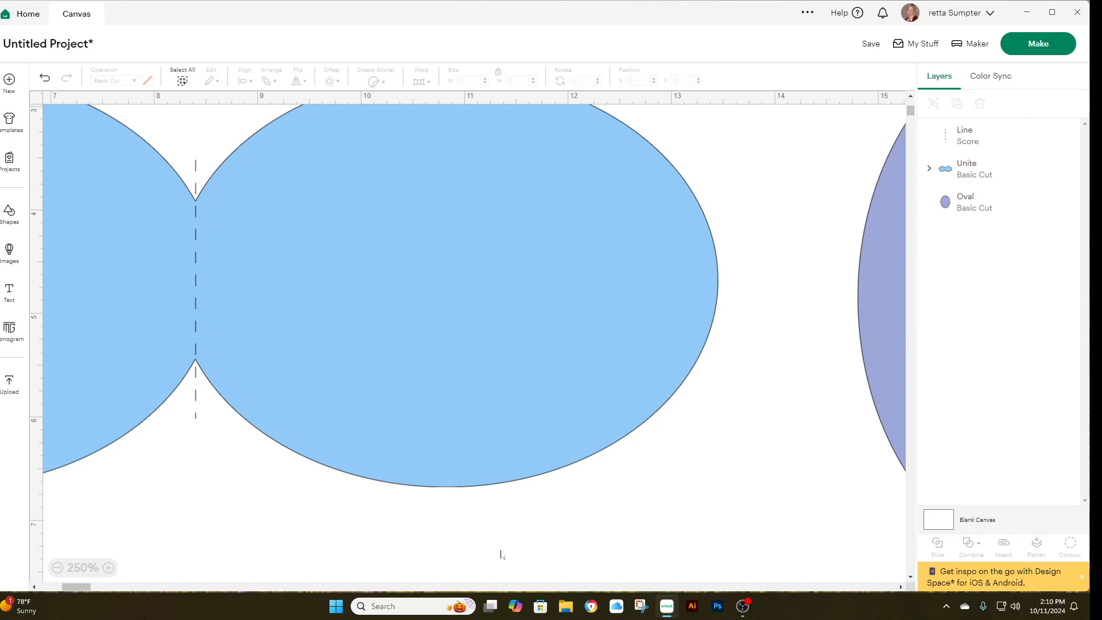
{"action": "left_click_drag", "start_coordinate": [561, 546], "coordinate": [146, 230]}
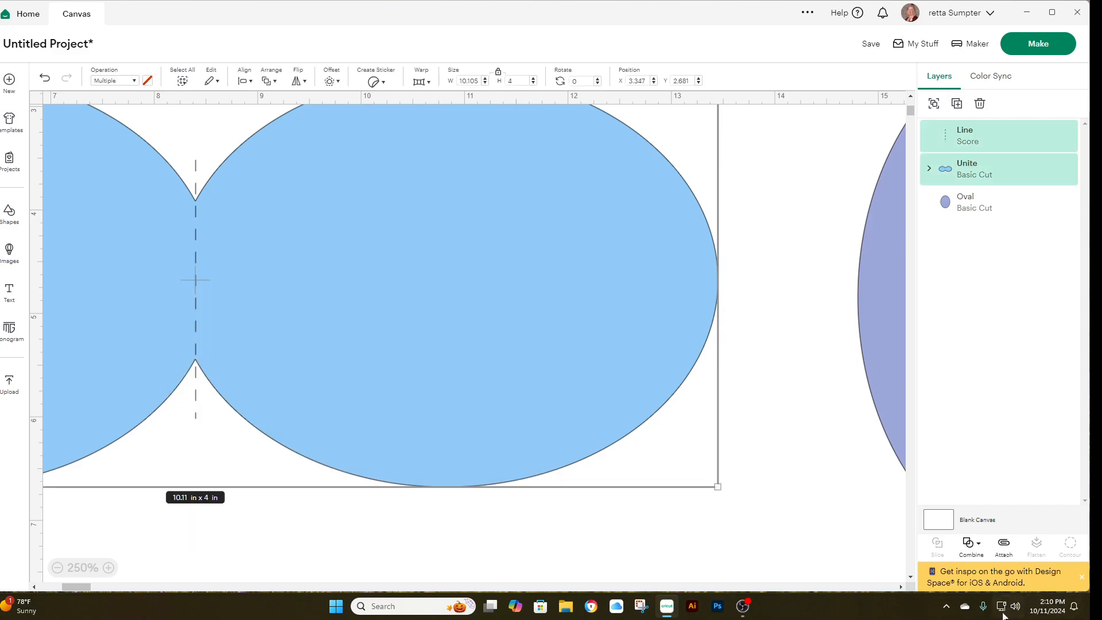
{"action": "left_click", "coordinate": [1003, 546]}
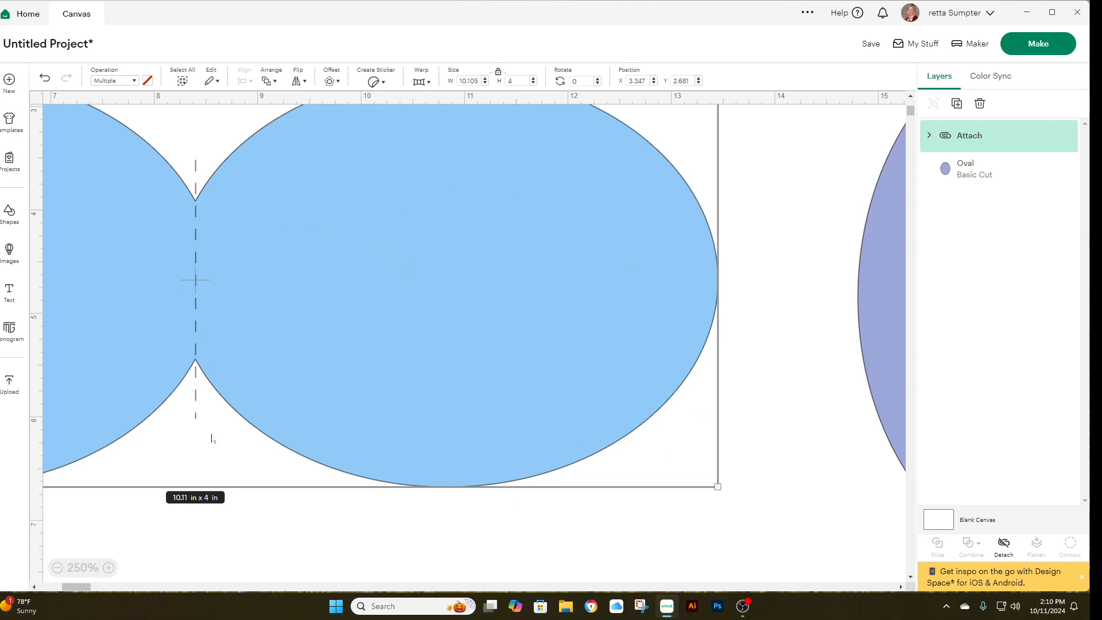
Rotate the attached blue shape 90 degrees so it stands vertically
{"action": "scroll", "coordinate": [464, 524], "scroll_direction": "down", "scroll_amount": 1}
{"action": "scroll", "coordinate": [572, 491], "scroll_direction": "up", "scroll_amount": 5}
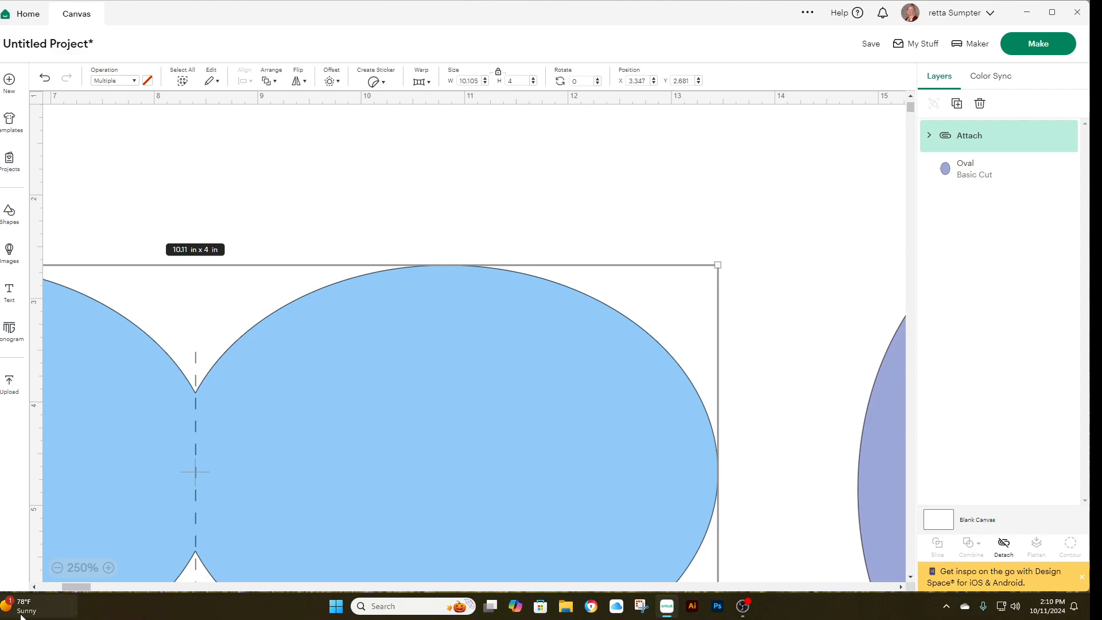
{"action": "left_click", "coordinate": [57, 568]}
{"action": "left_click", "coordinate": [58, 568]}
{"action": "left_click", "coordinate": [57, 568]}
{"action": "left_click", "coordinate": [57, 568]}
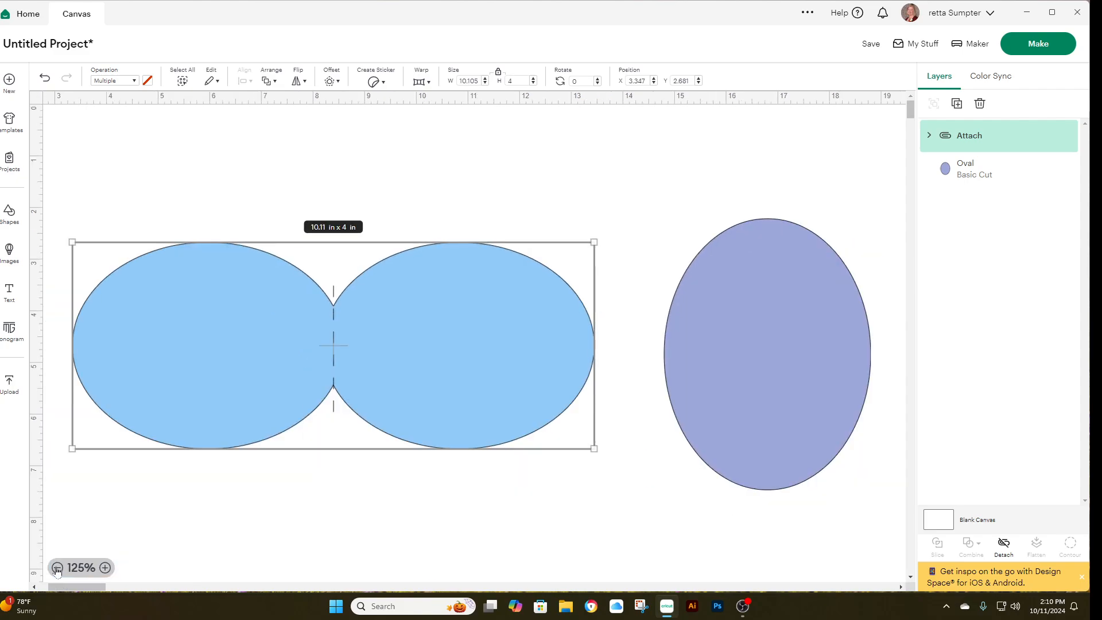
{"action": "left_click", "coordinate": [58, 568]}
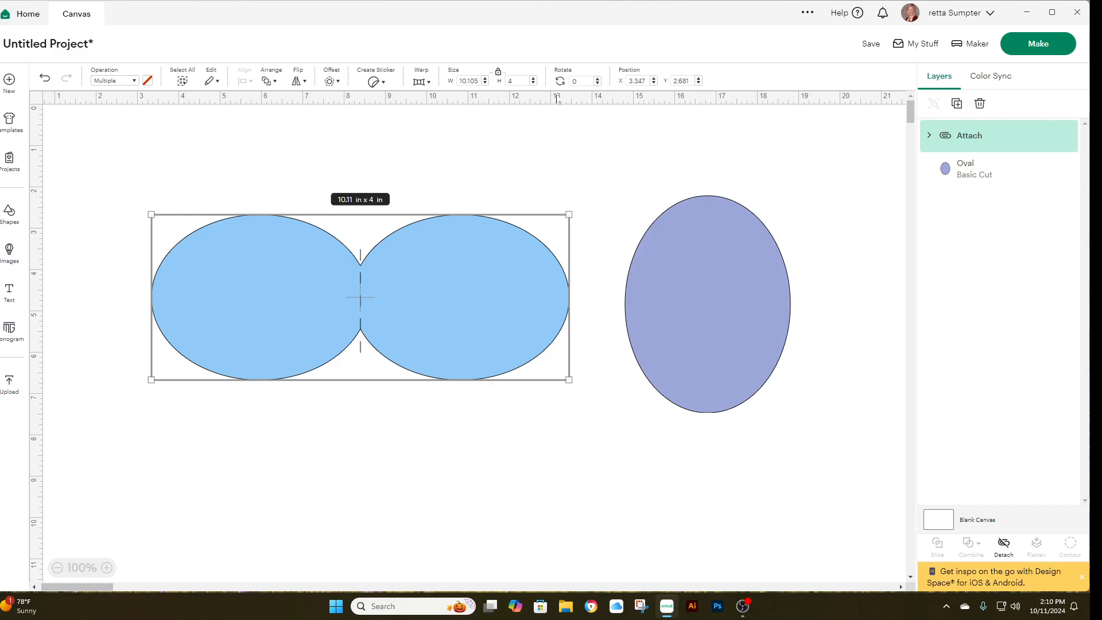
{"action": "left_click", "coordinate": [582, 81]}
{"action": "type", "text": "90"}
{"action": "key", "text": "Tab"}
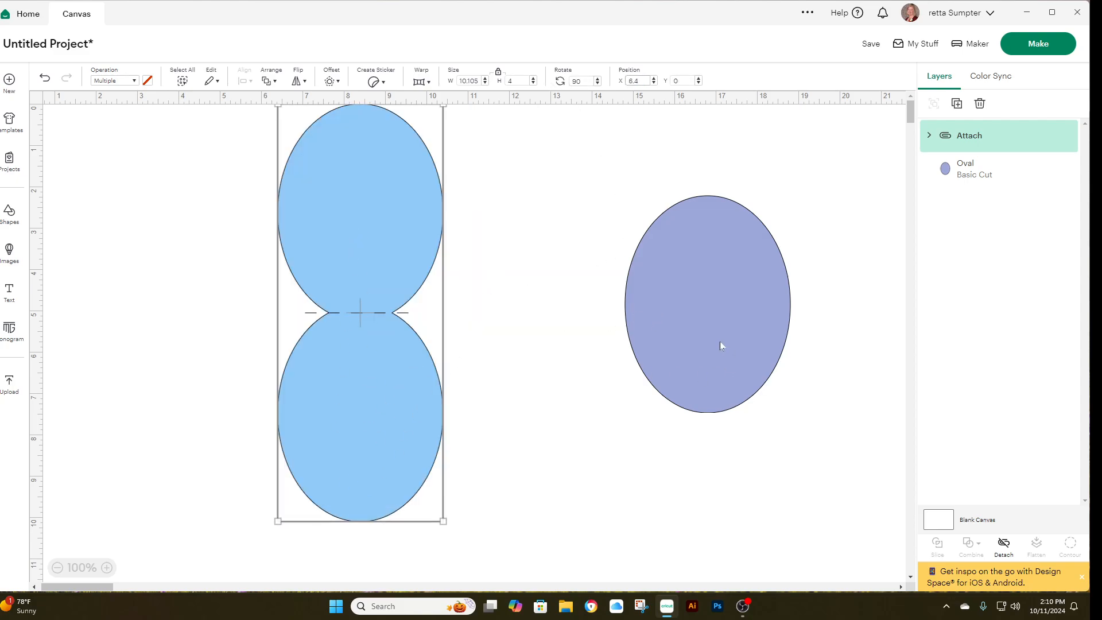
Move the purple oval partly over the lower blue oval and bring it to the front
{"action": "left_click_drag", "start_coordinate": [728, 321], "coordinate": [470, 425]}
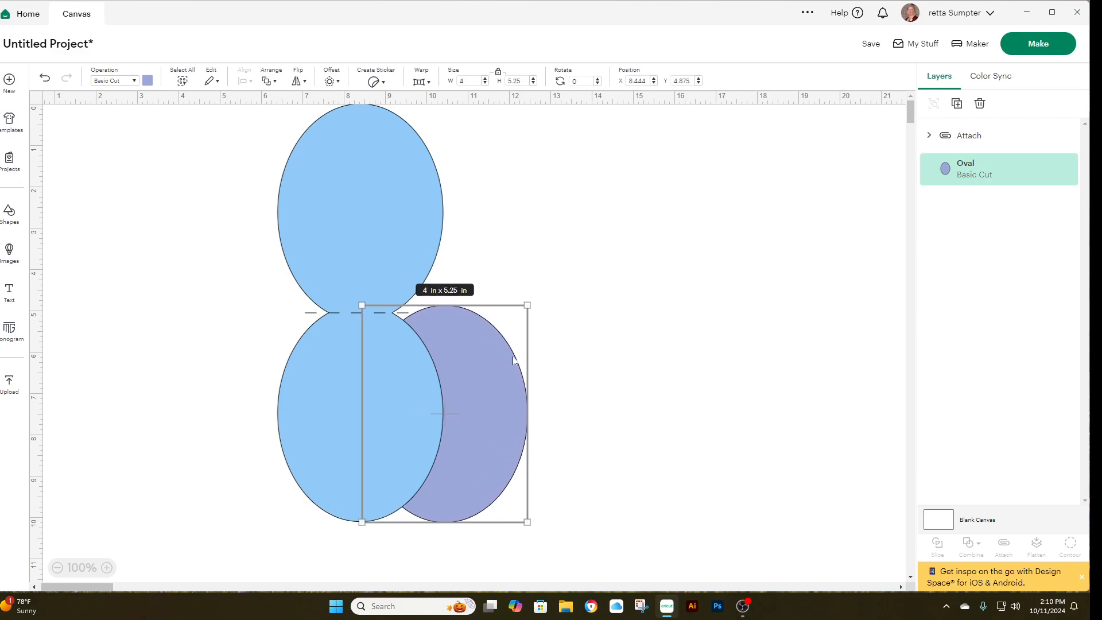
{"action": "left_click", "coordinate": [268, 81]}
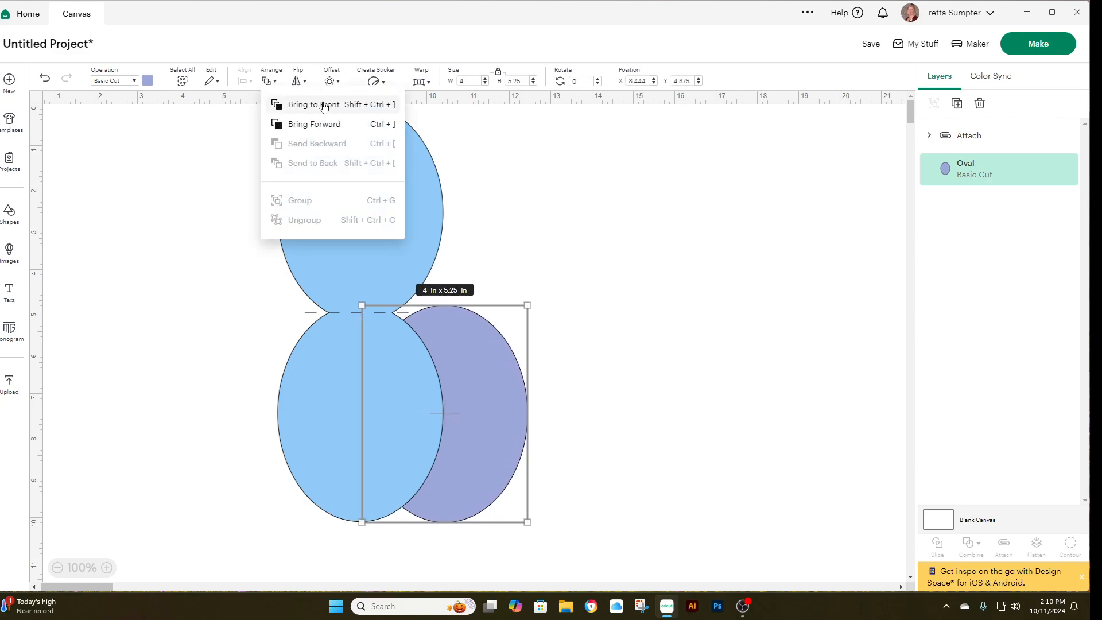
{"action": "left_click", "coordinate": [325, 105]}
Lay the purple oval over the lower blue oval for comparison, and set it beside the blue shape at about X 11.819, Y 4.528
{"action": "left_click_drag", "start_coordinate": [470, 399], "coordinate": [396, 393]}
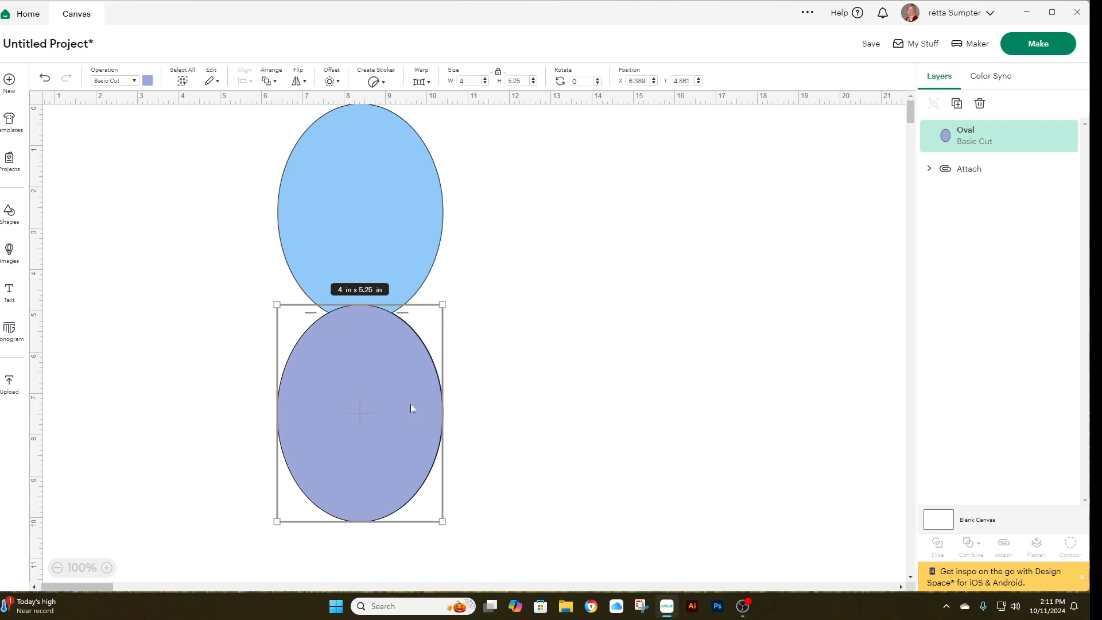
{"action": "left_click_drag", "start_coordinate": [411, 404], "coordinate": [412, 405]}
{"action": "left_click_drag", "start_coordinate": [325, 408], "coordinate": [547, 394]}
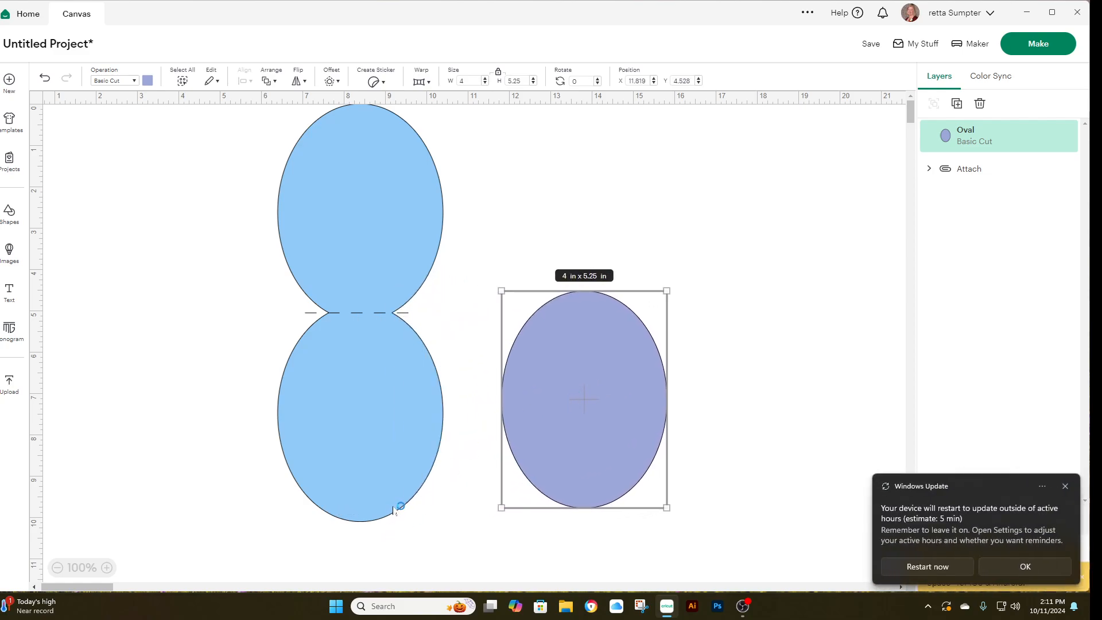